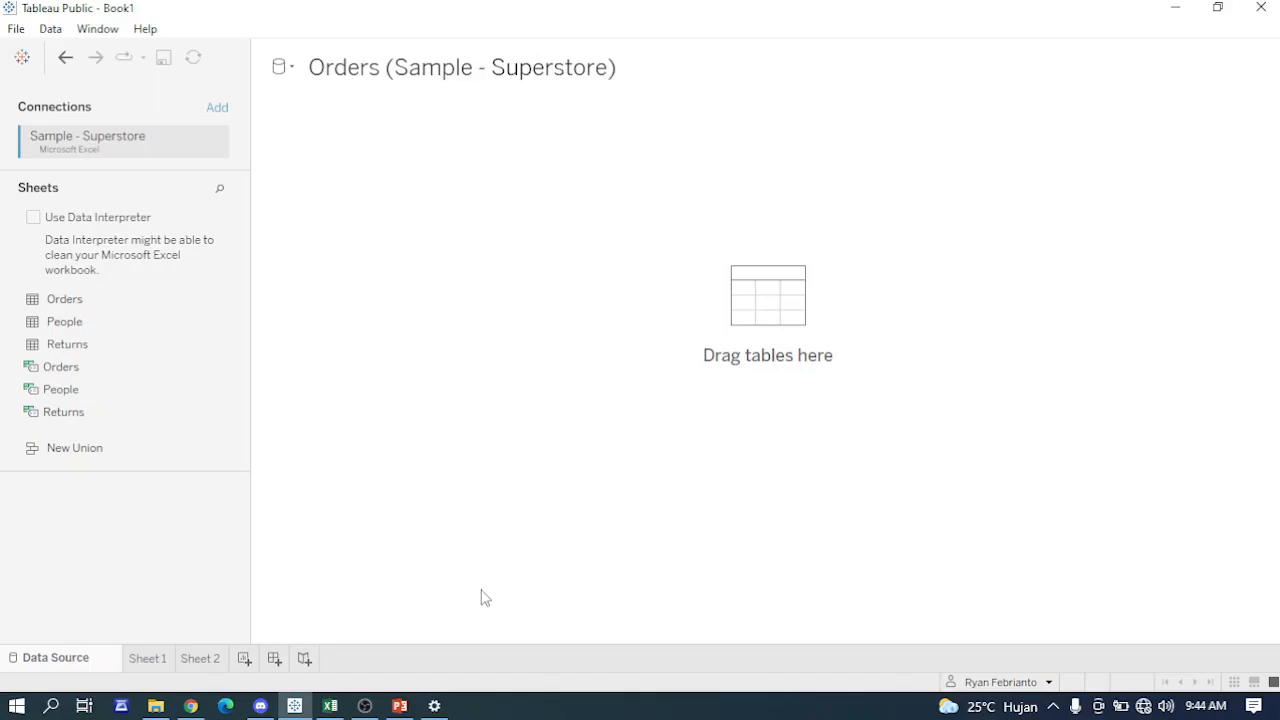
- Switch to the Sample - Superstore workbook in Excel and review the Orders columns from Row ID to Customer Name
click(330, 705)
click(405, 488)
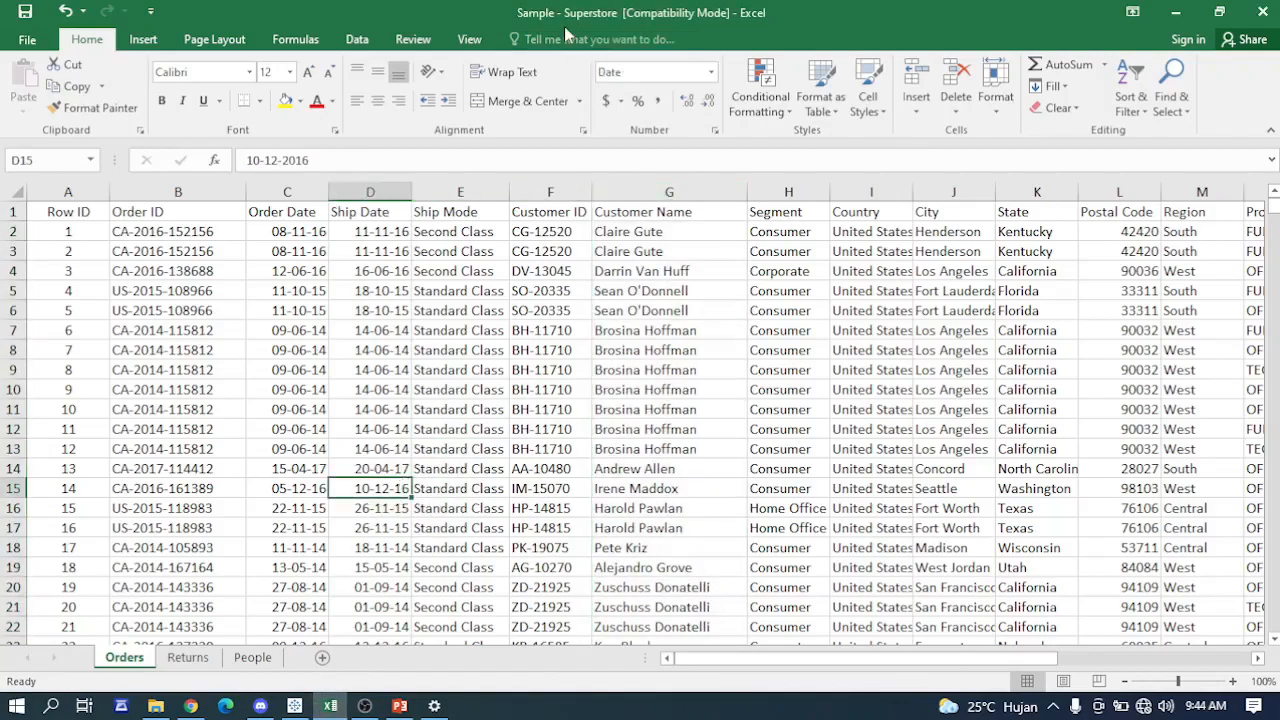
click(213, 337)
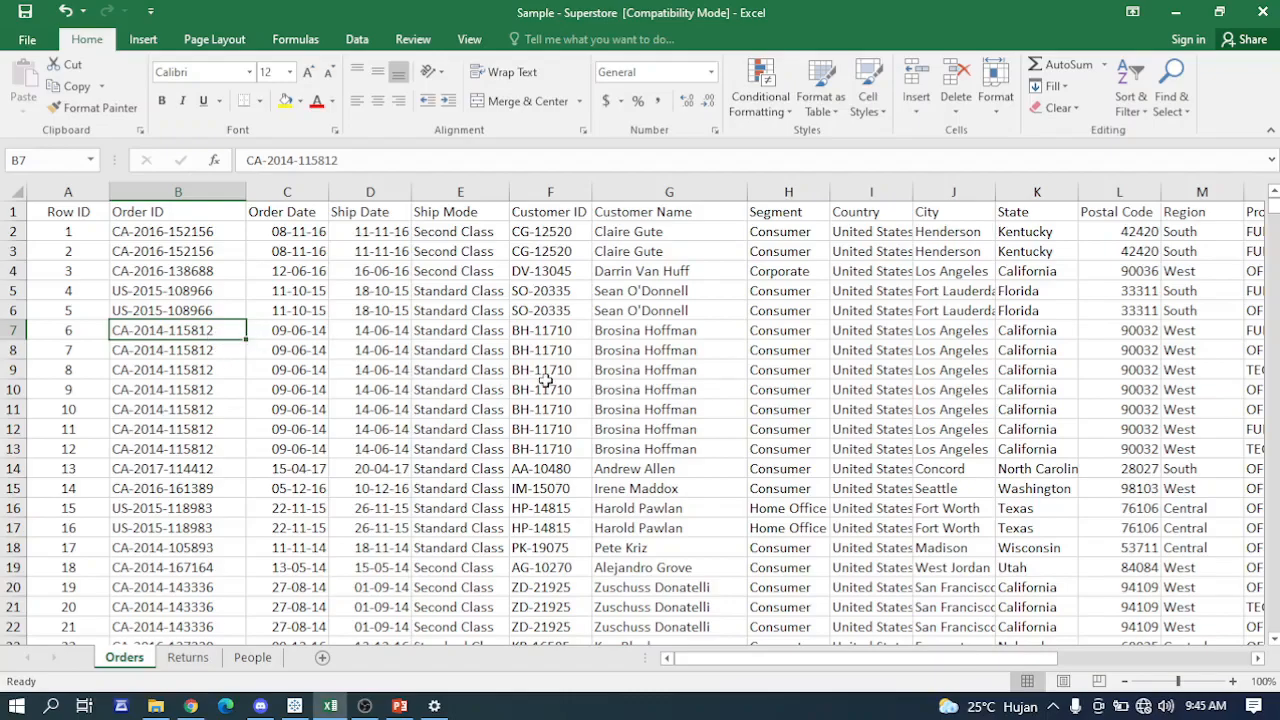
click(84, 195)
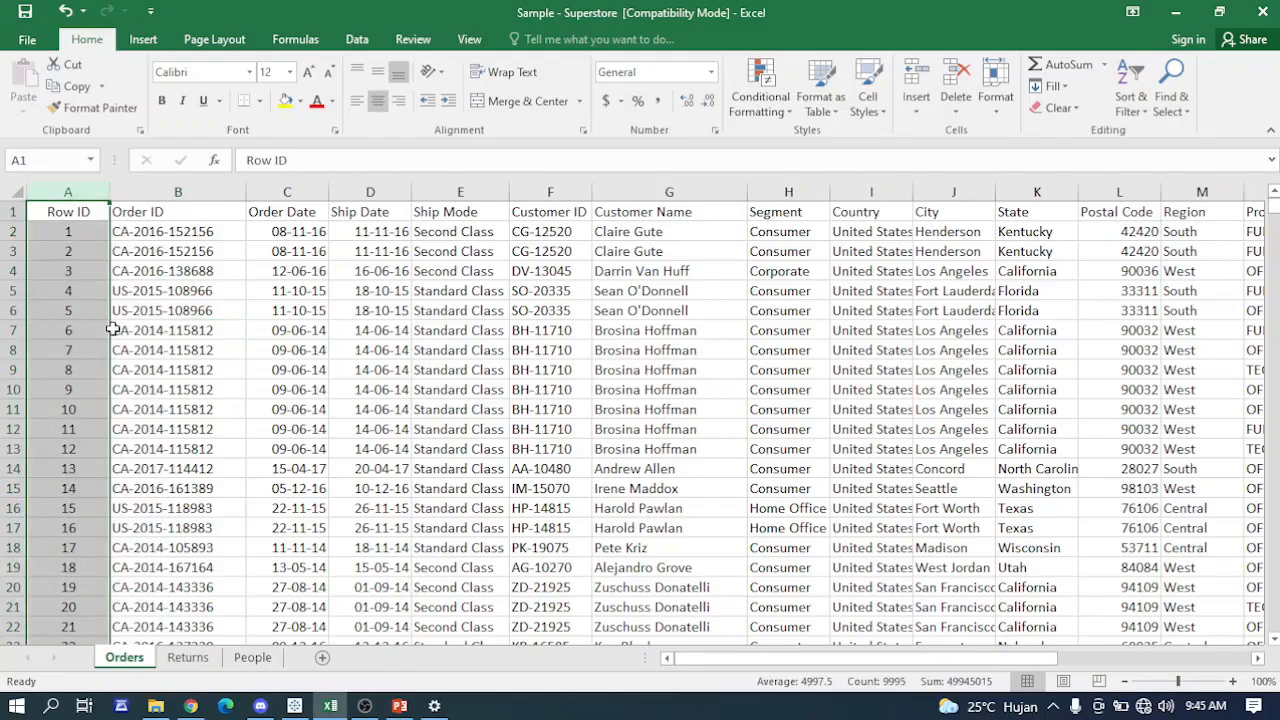
click(194, 190)
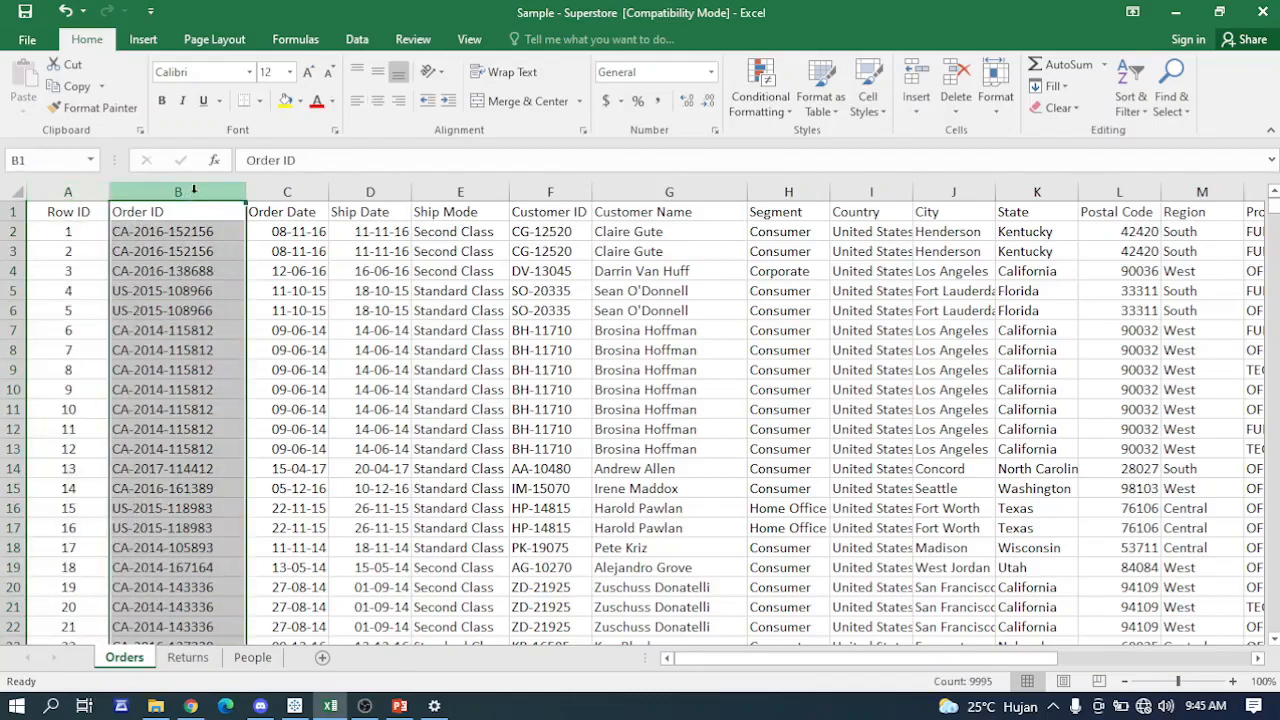
click(288, 190)
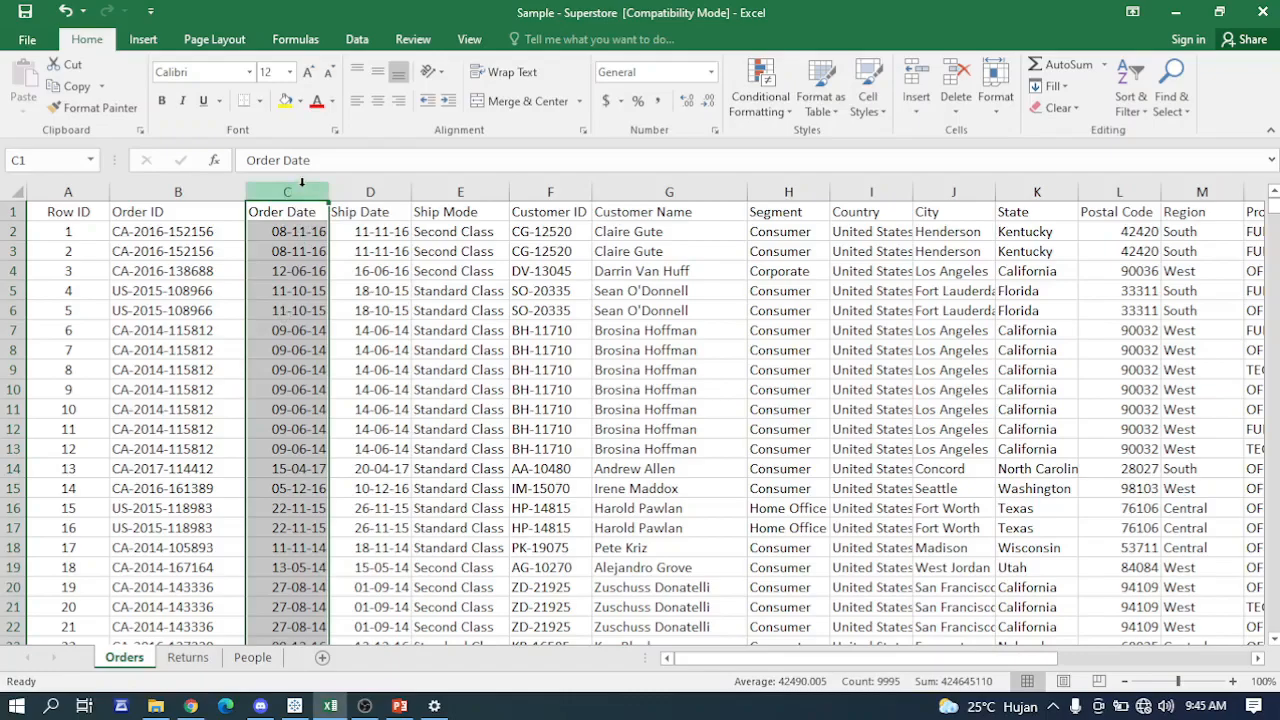
click(378, 192)
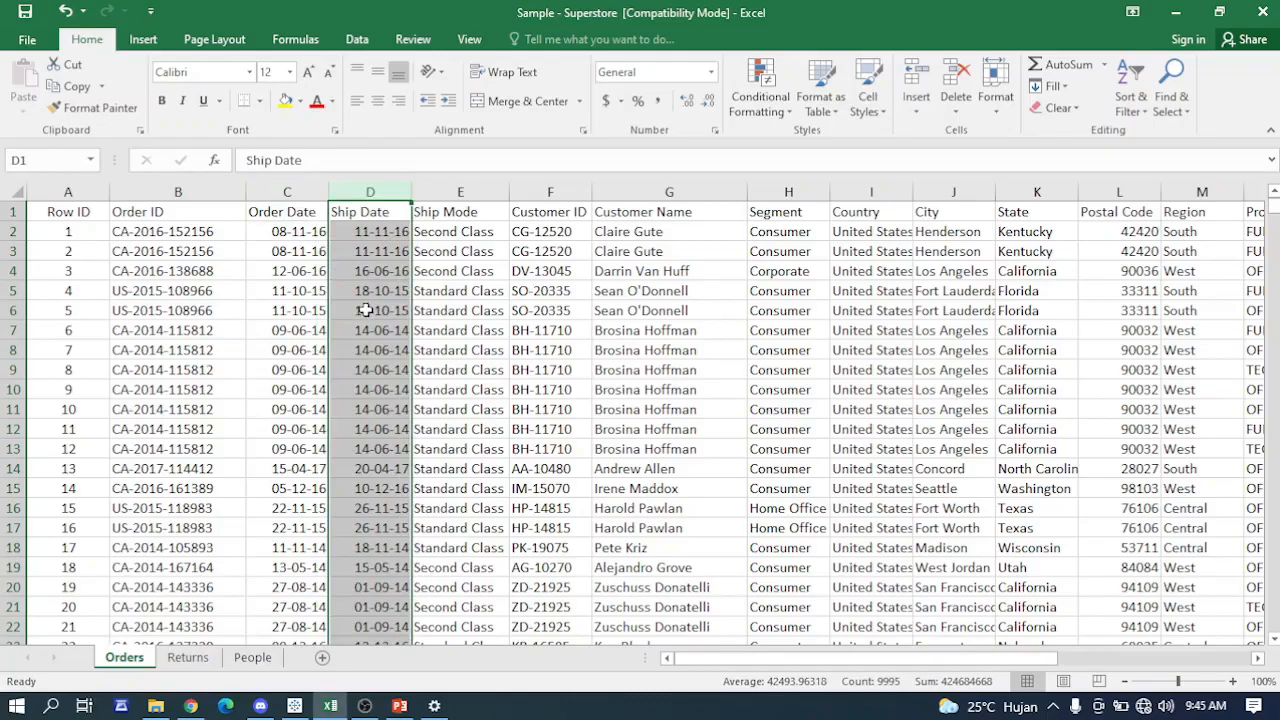
click(476, 193)
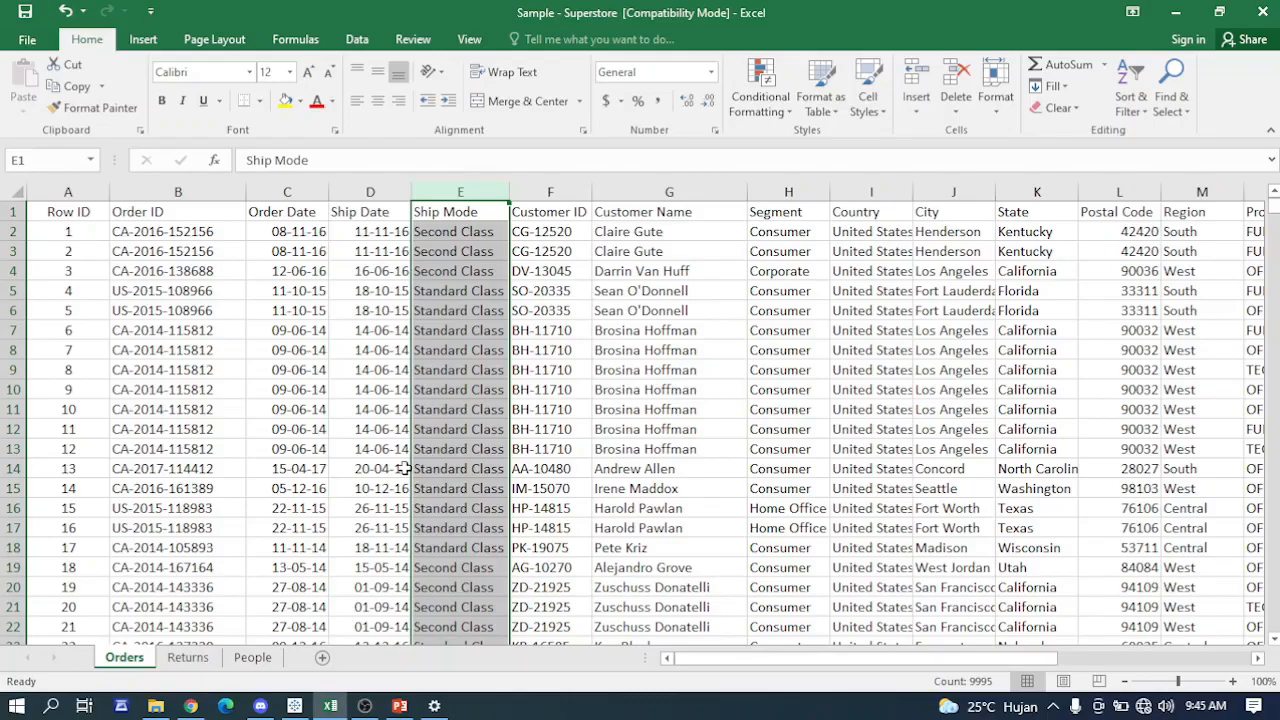
click(552, 190)
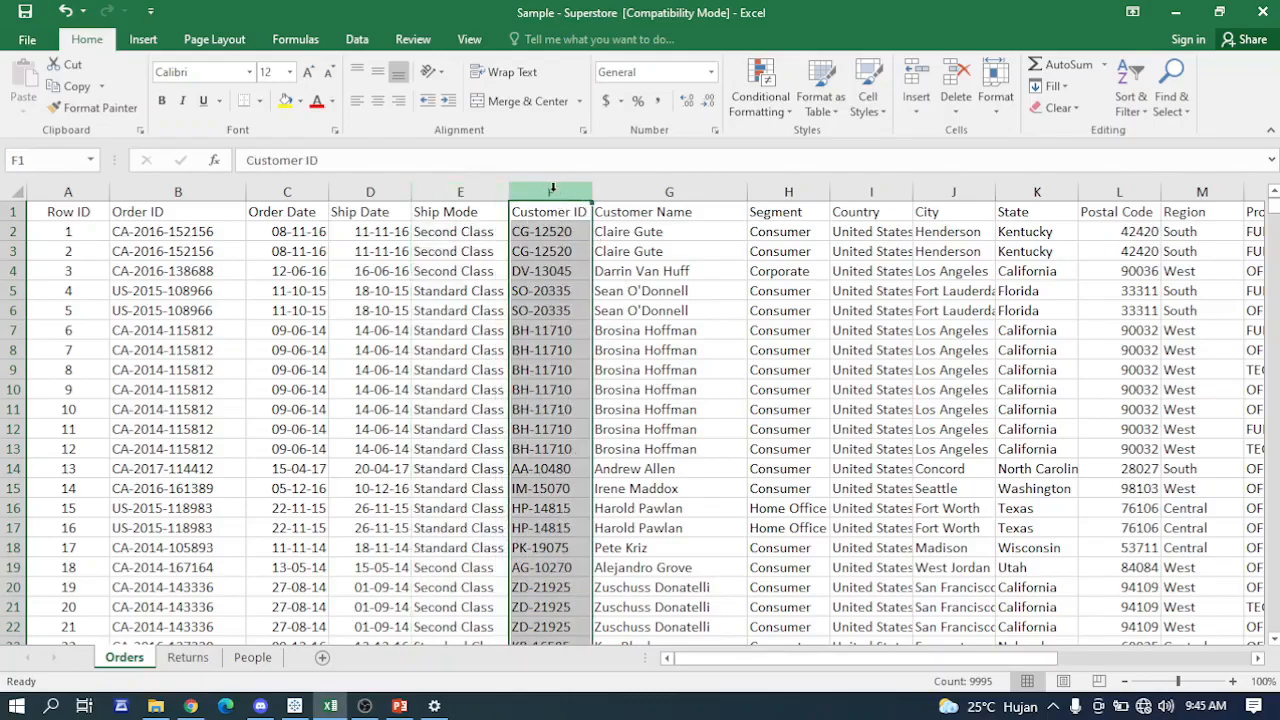
click(688, 192)
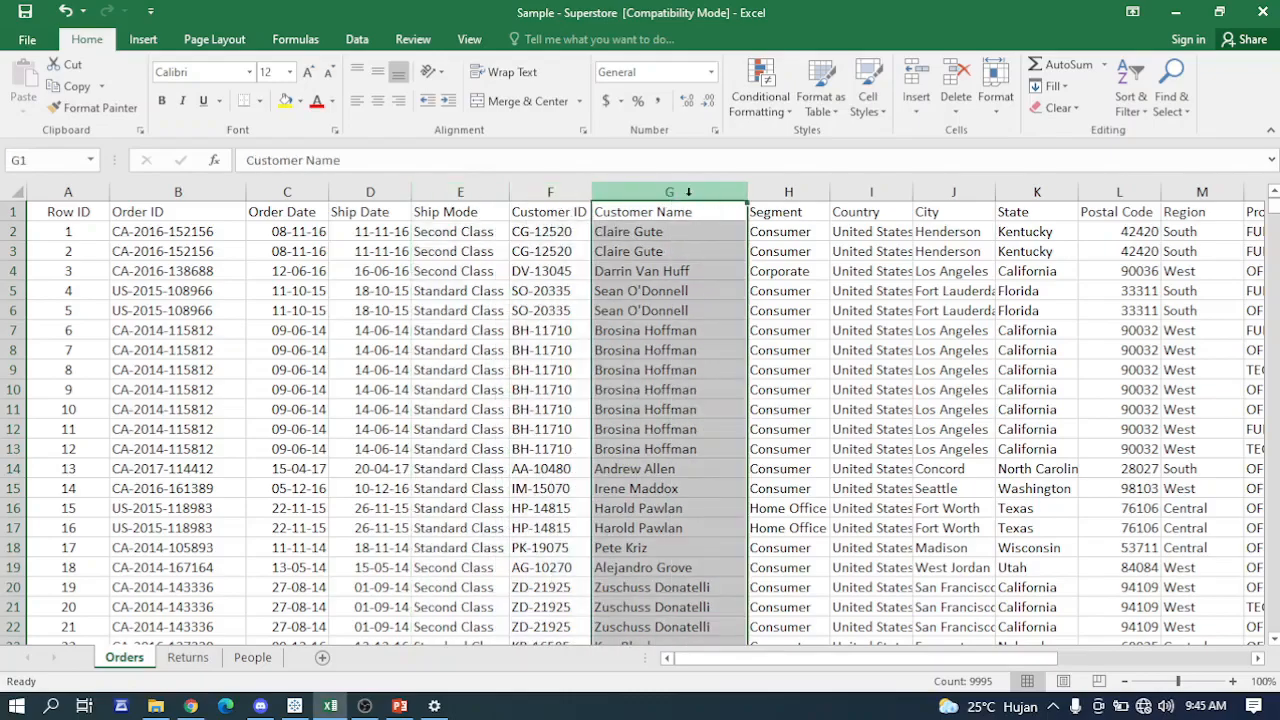
- Review the customer segment and location columns of the Orders sheet, from Segment to Region
click(806, 189)
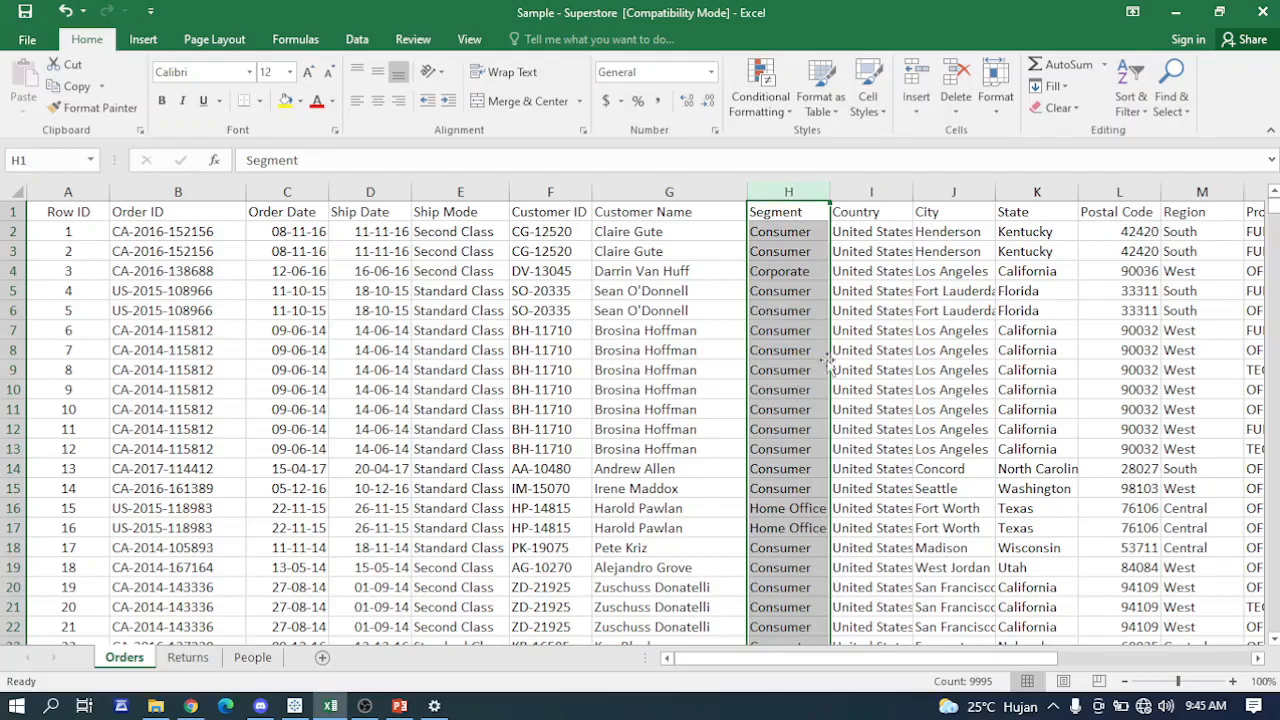
click(866, 188)
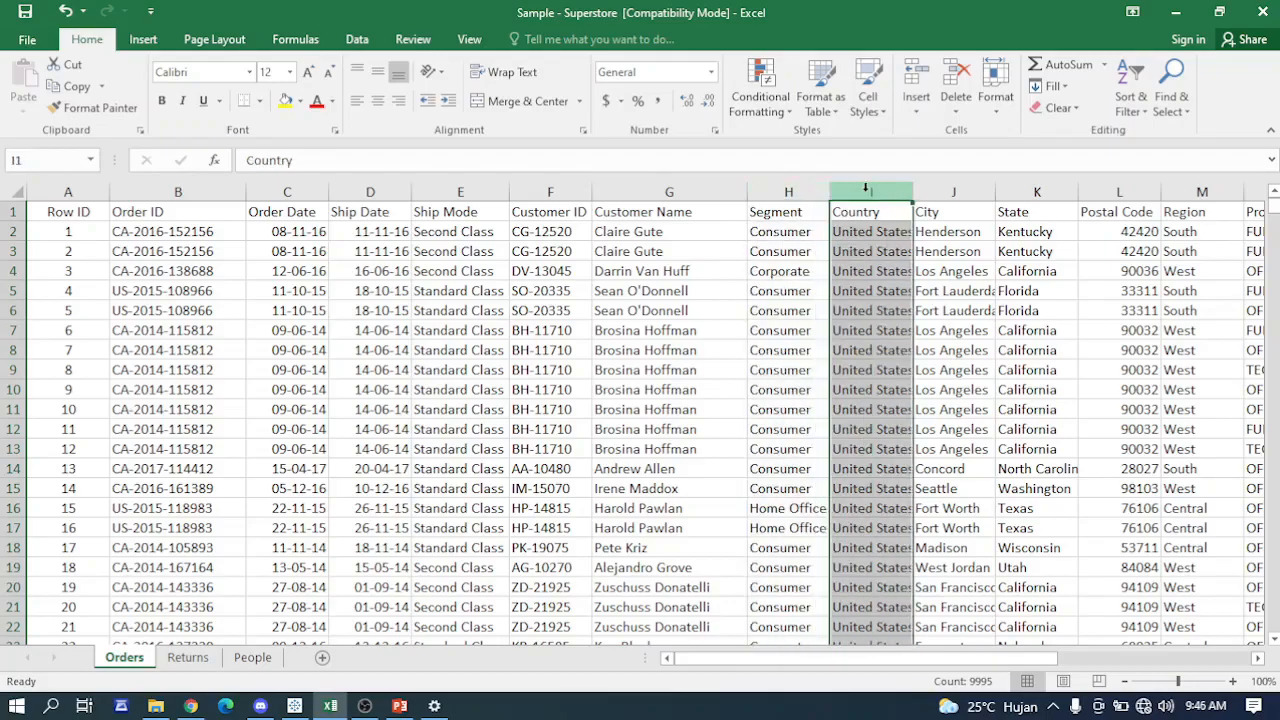
click(952, 192)
click(1037, 190)
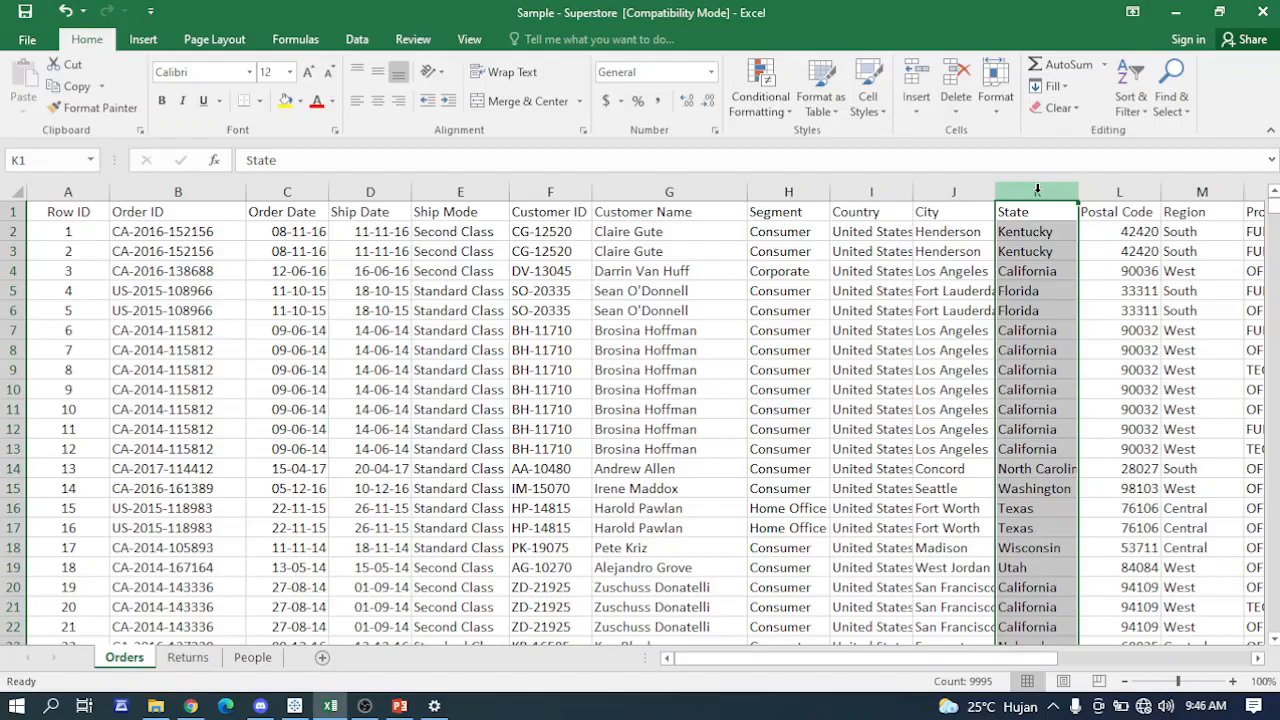
click(1120, 191)
click(1200, 192)
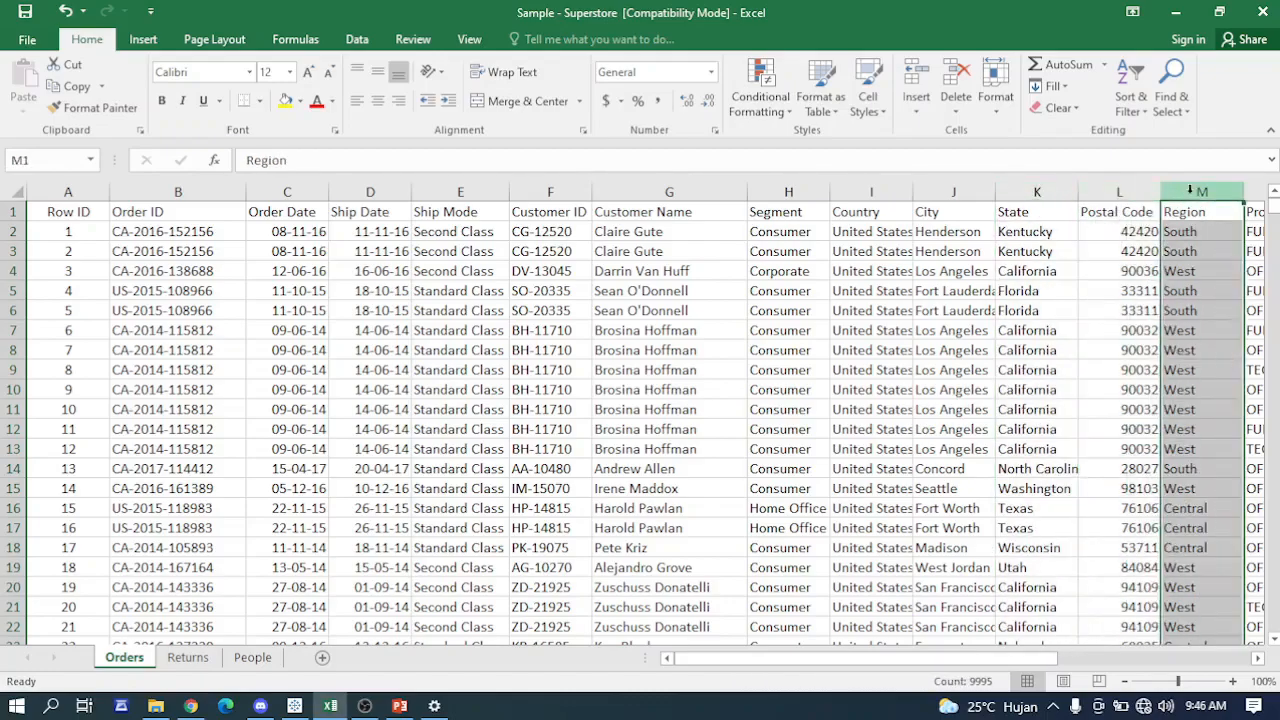
- Review the product columns of the Orders sheet: Product ID, Category, Sub-Category and Product Name
drag(1012, 658, 1178, 656)
click(720, 191)
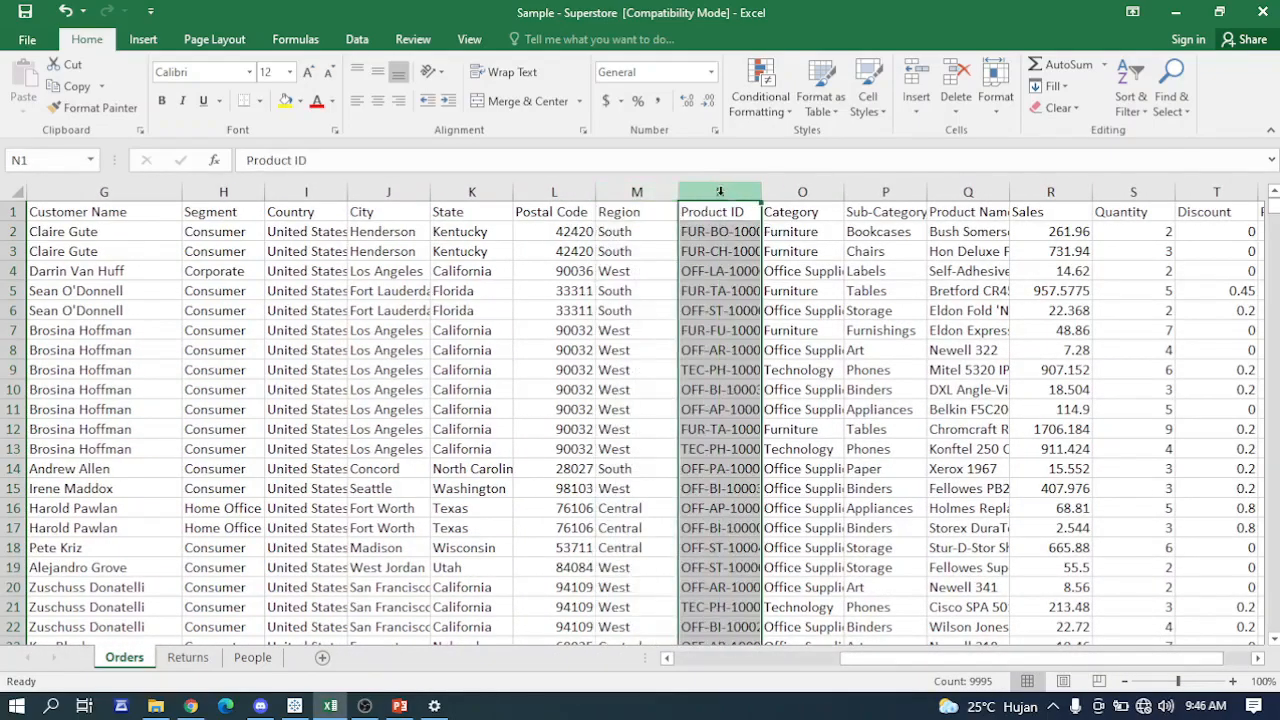
click(806, 191)
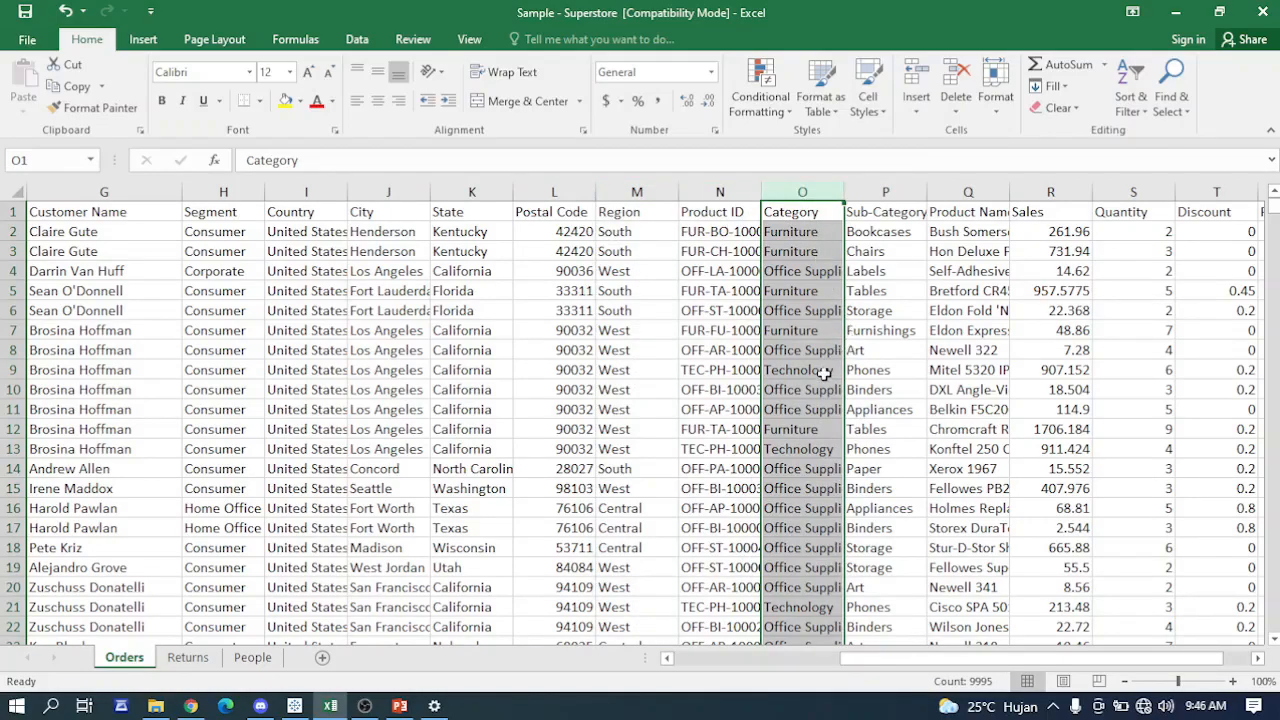
click(895, 191)
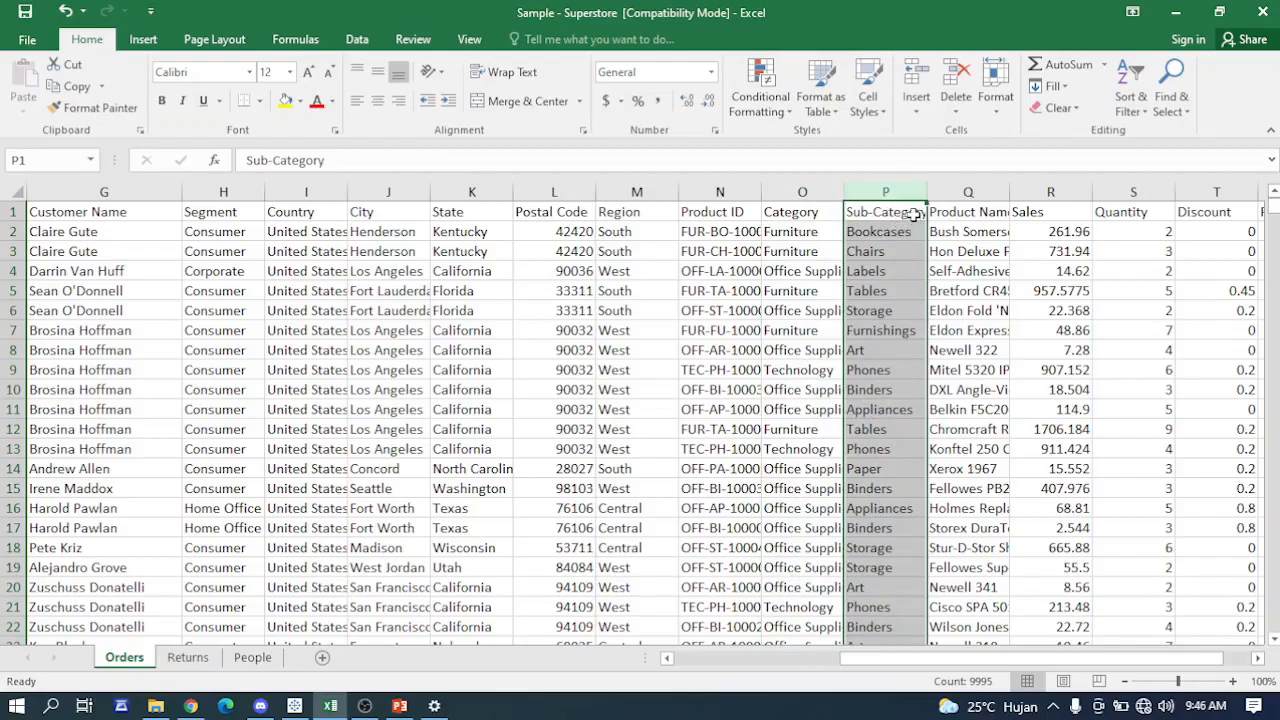
click(970, 192)
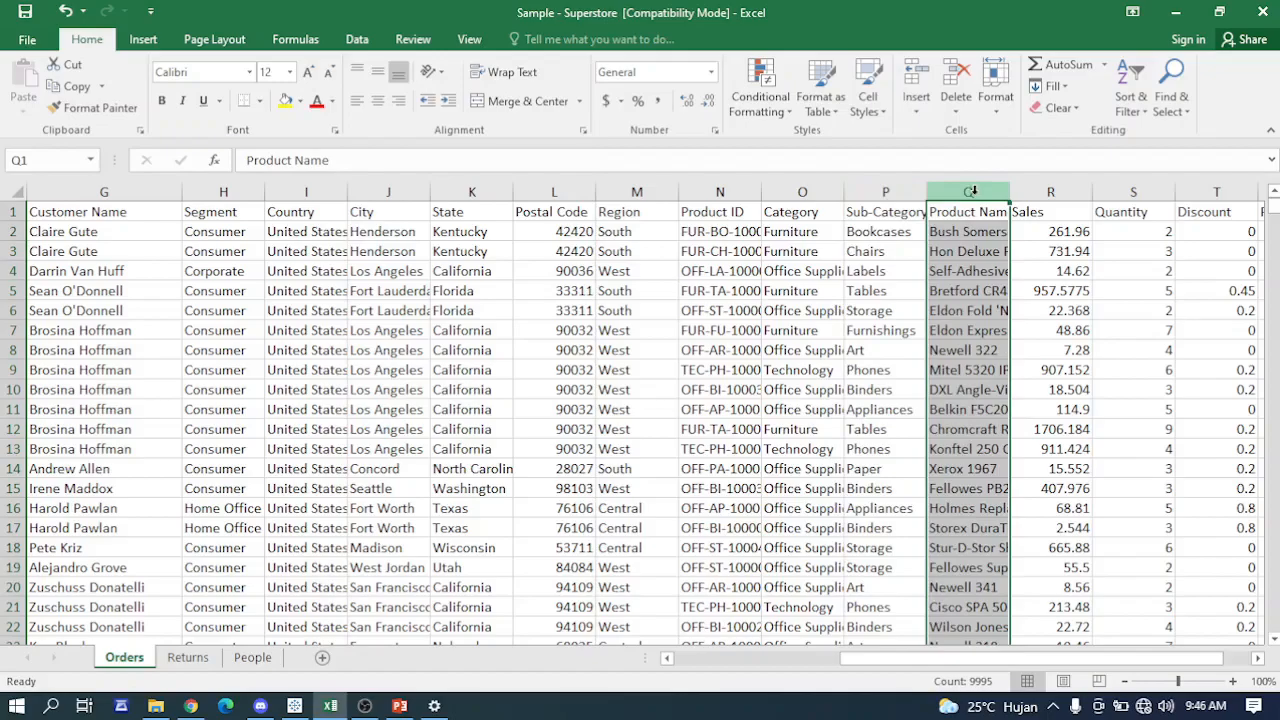
- Review the Sales, Quantity, Discount and Profit columns and return to the first columns of the Orders sheet
click(1032, 192)
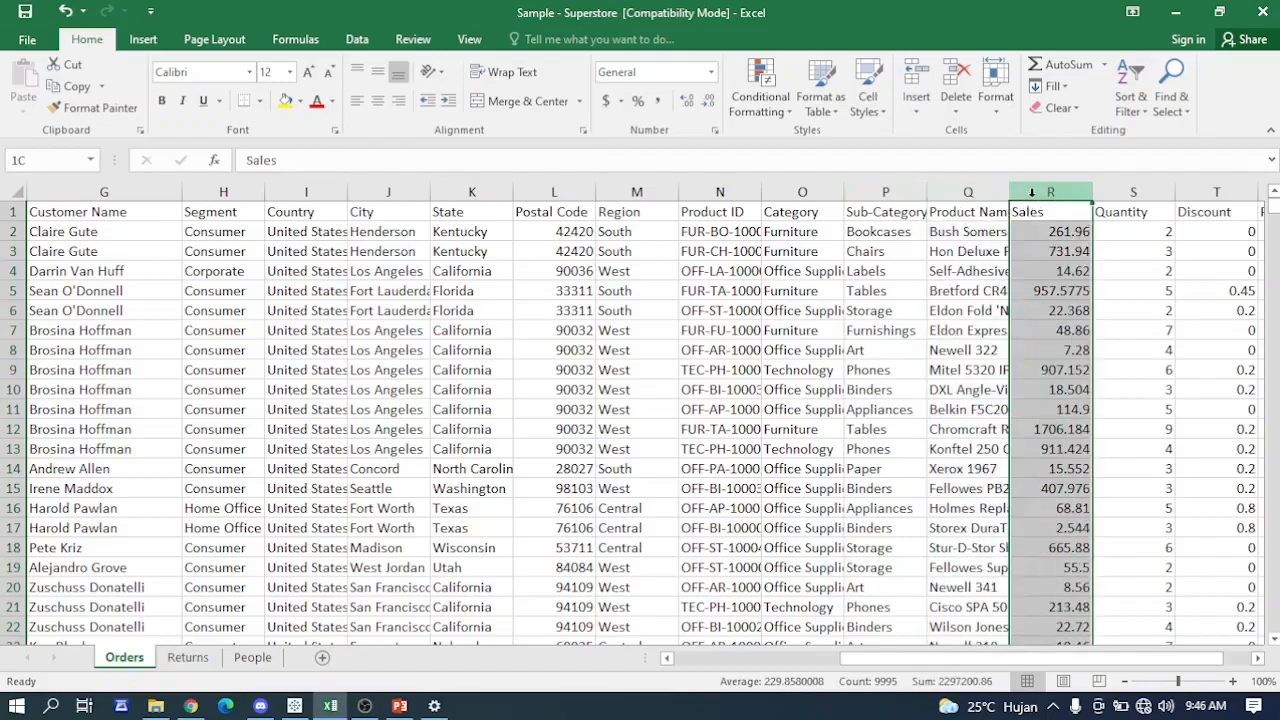
click(1131, 190)
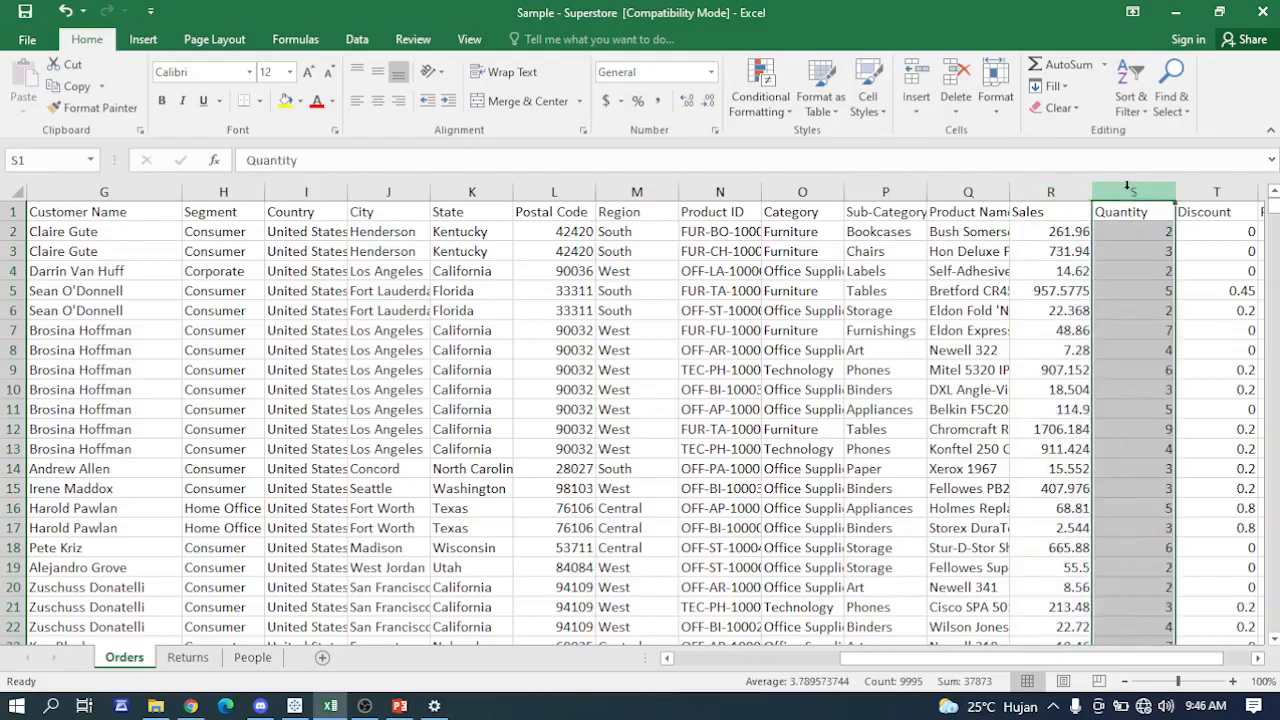
drag(1143, 661, 1155, 652)
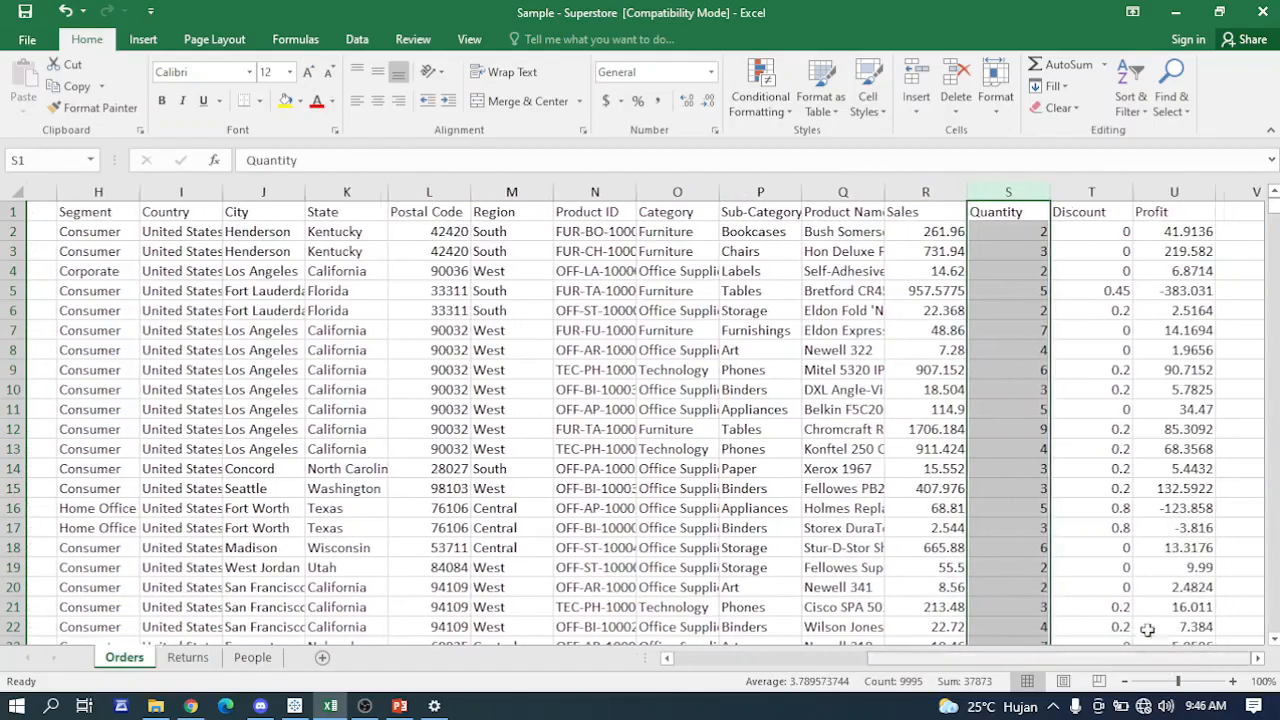
click(1053, 191)
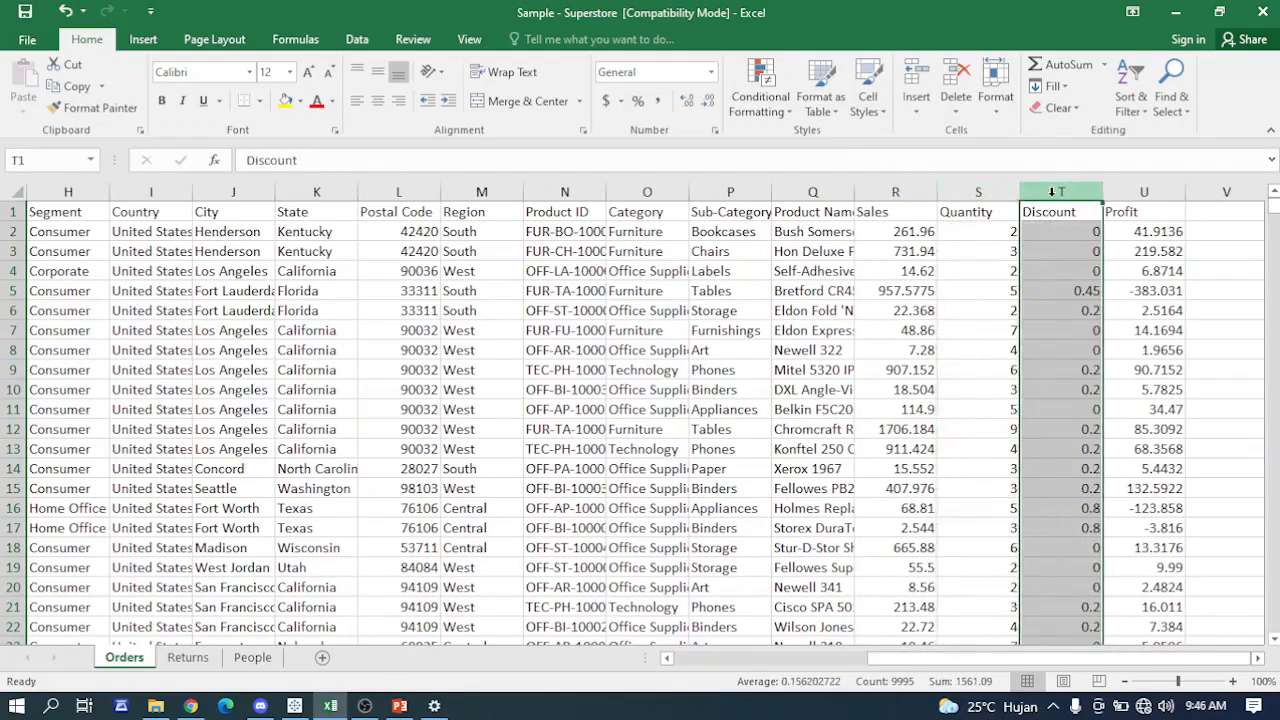
click(1145, 191)
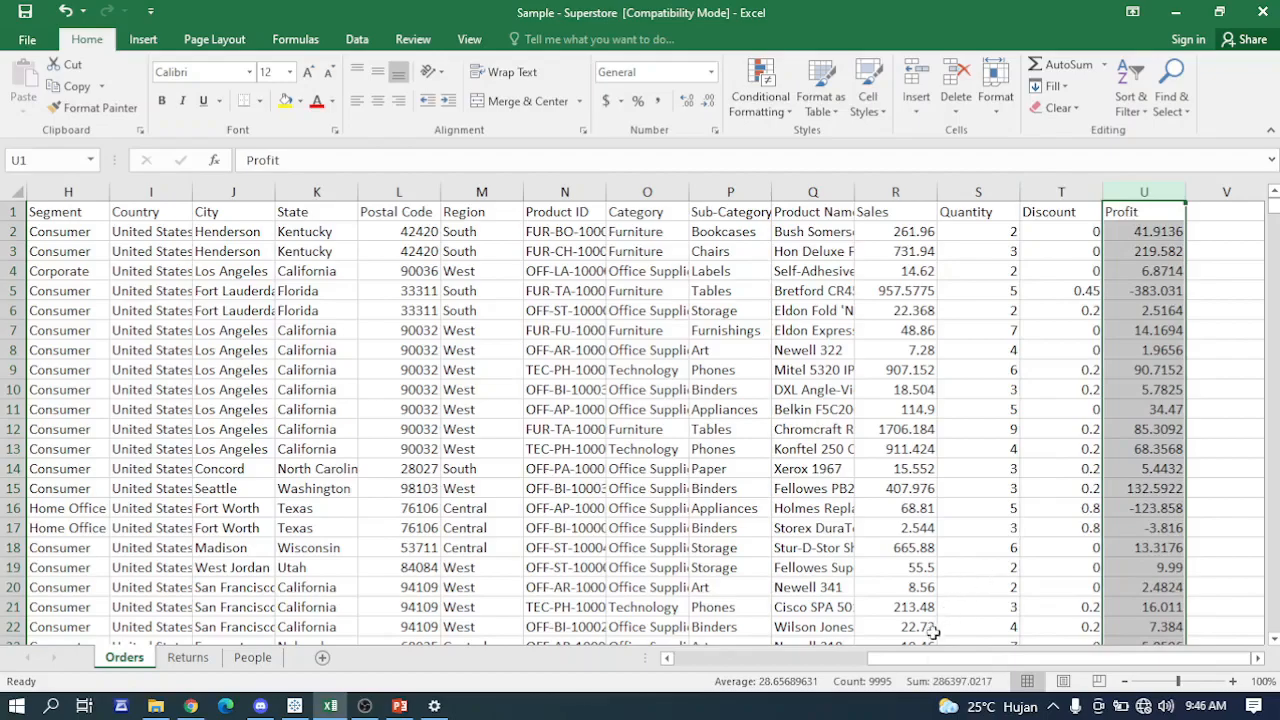
drag(930, 663, 736, 663)
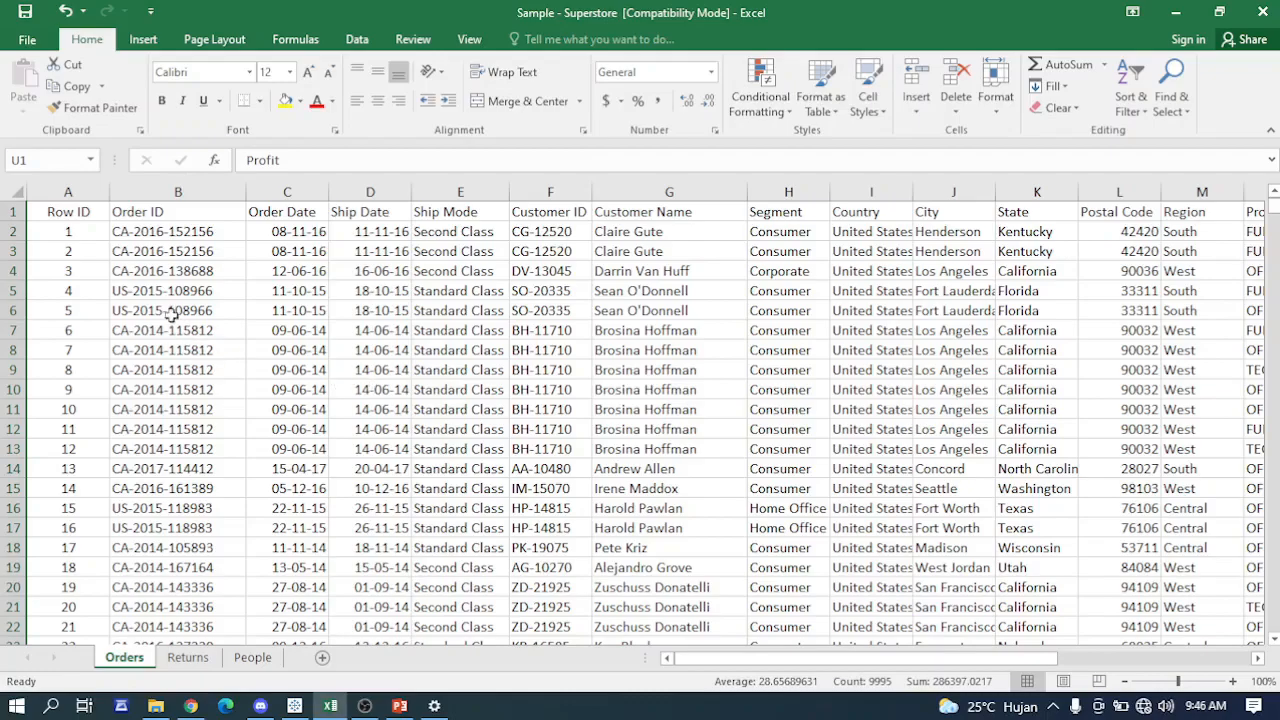
click(172, 266)
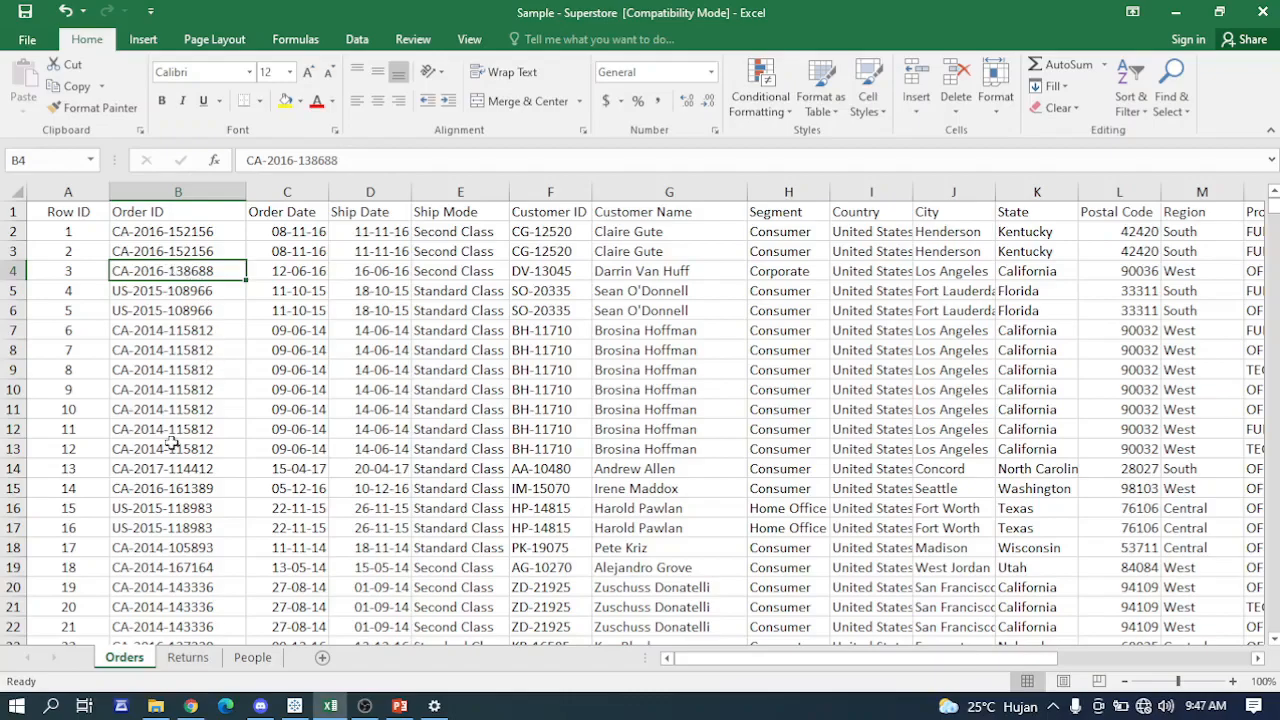
- Switch to Tableau Public, add the Orders table to the data source and open Sheet 1
click(295, 706)
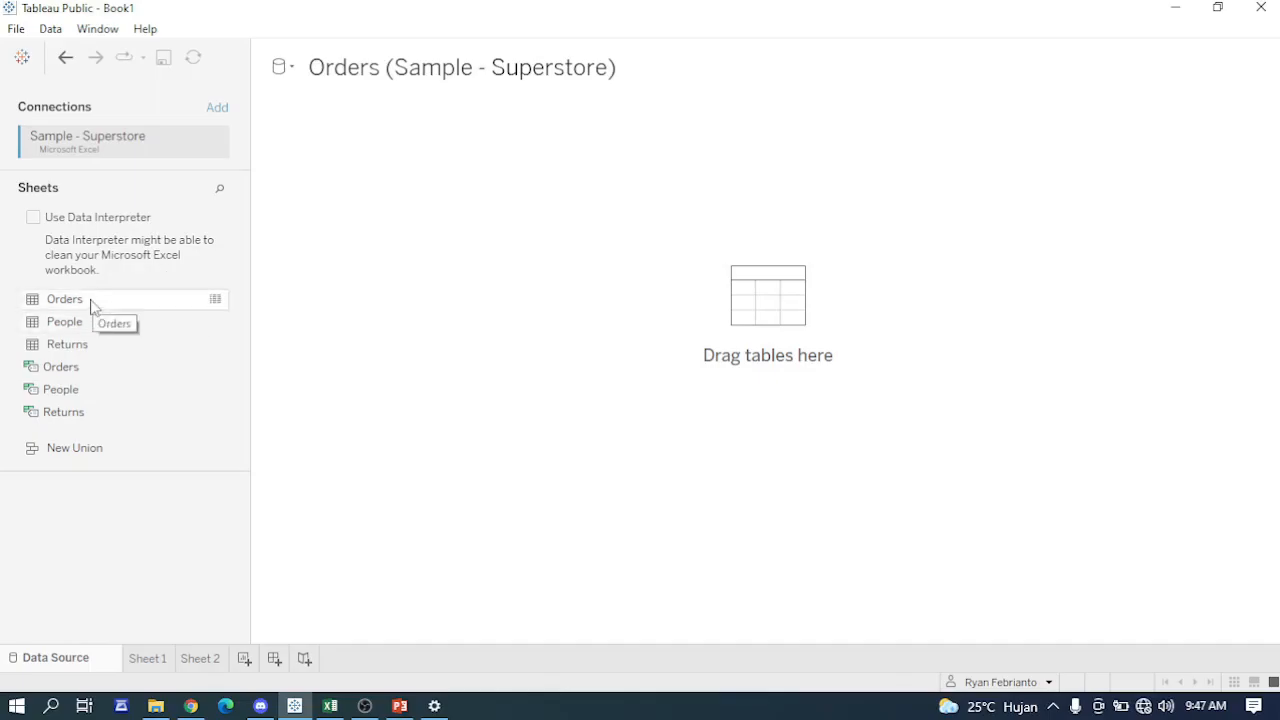
drag(90, 305, 613, 316)
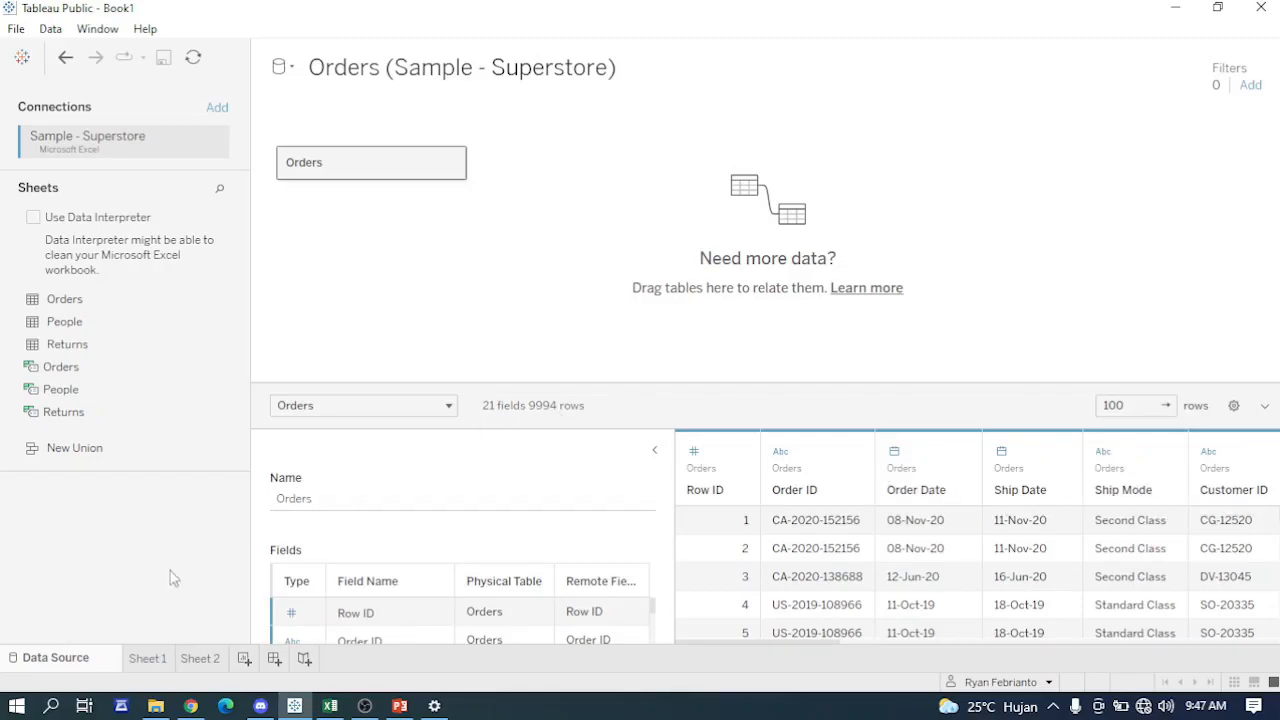
click(155, 662)
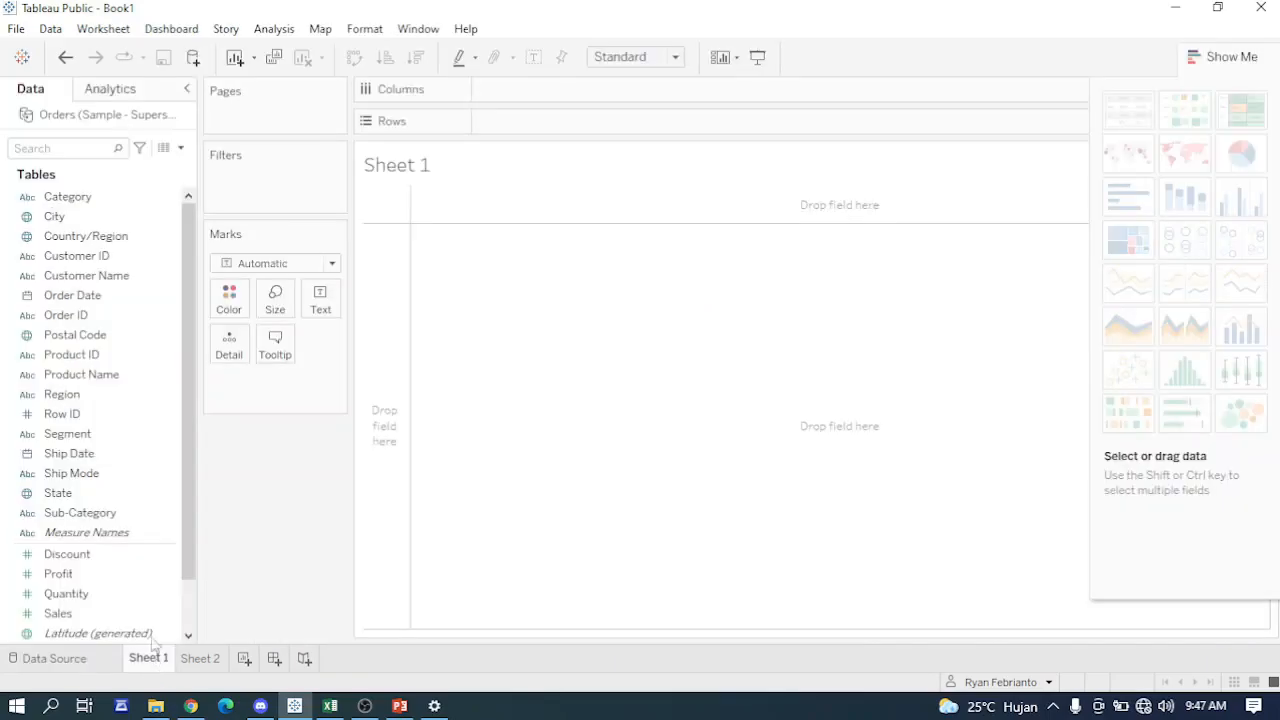
- Look through the available Orders fields and plot State as a map on Sheet 1
click(135, 240)
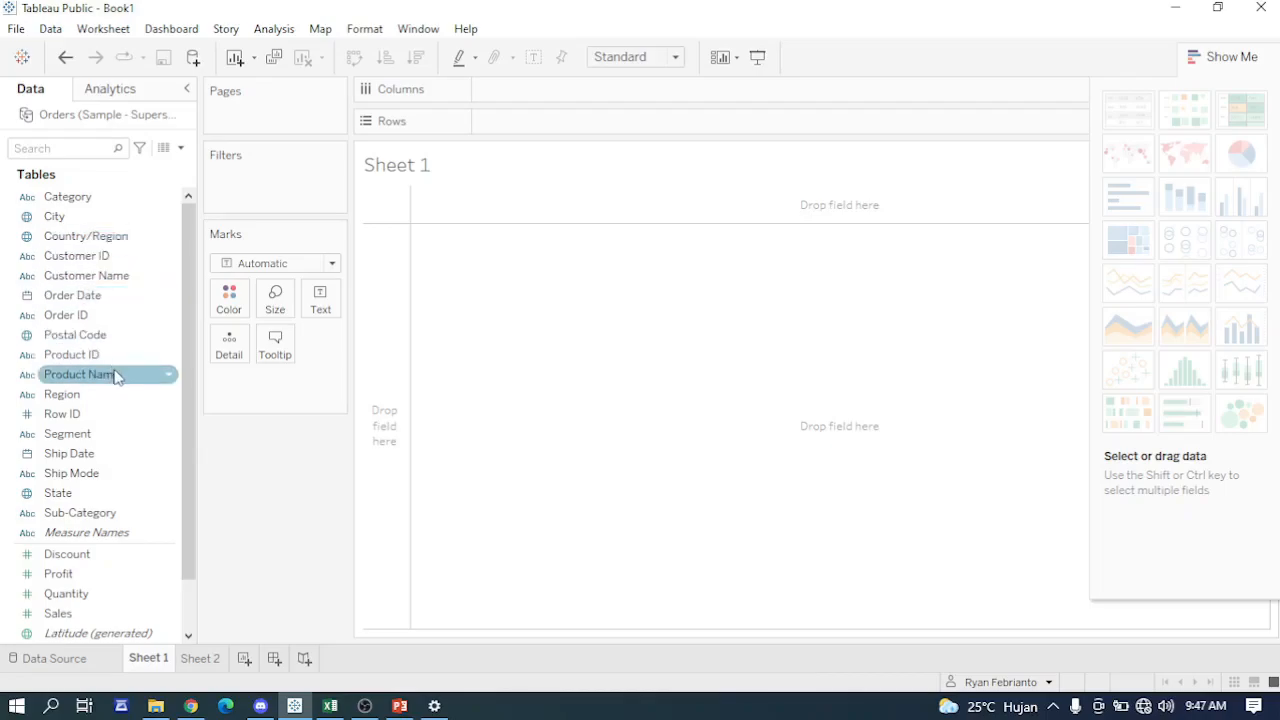
scroll(115, 375, down, 1)
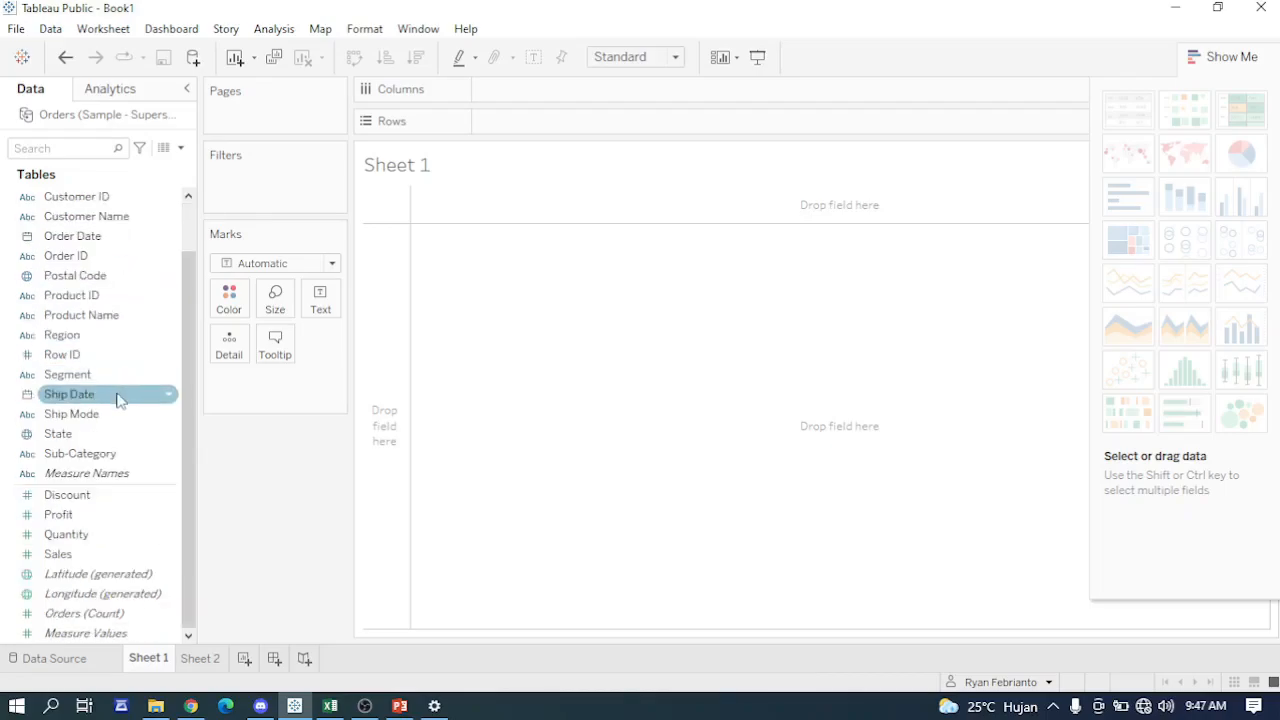
scroll(117, 398, up, 1)
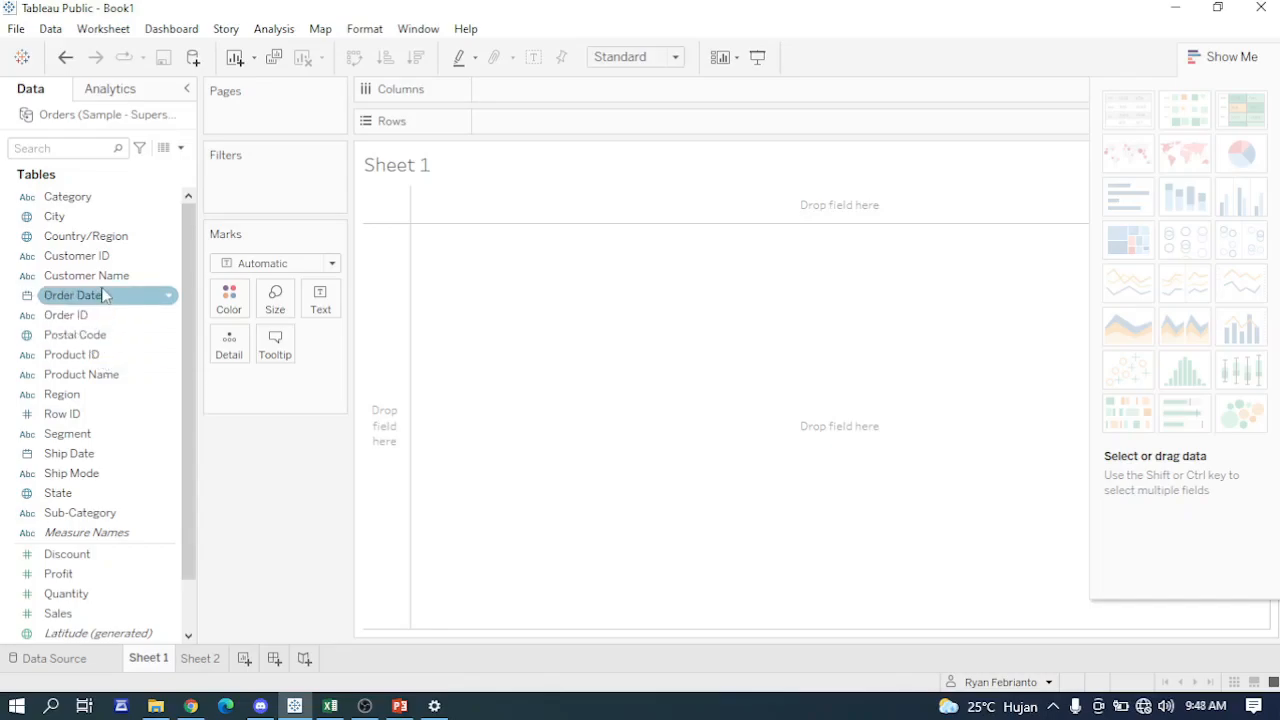
double_click(72, 496)
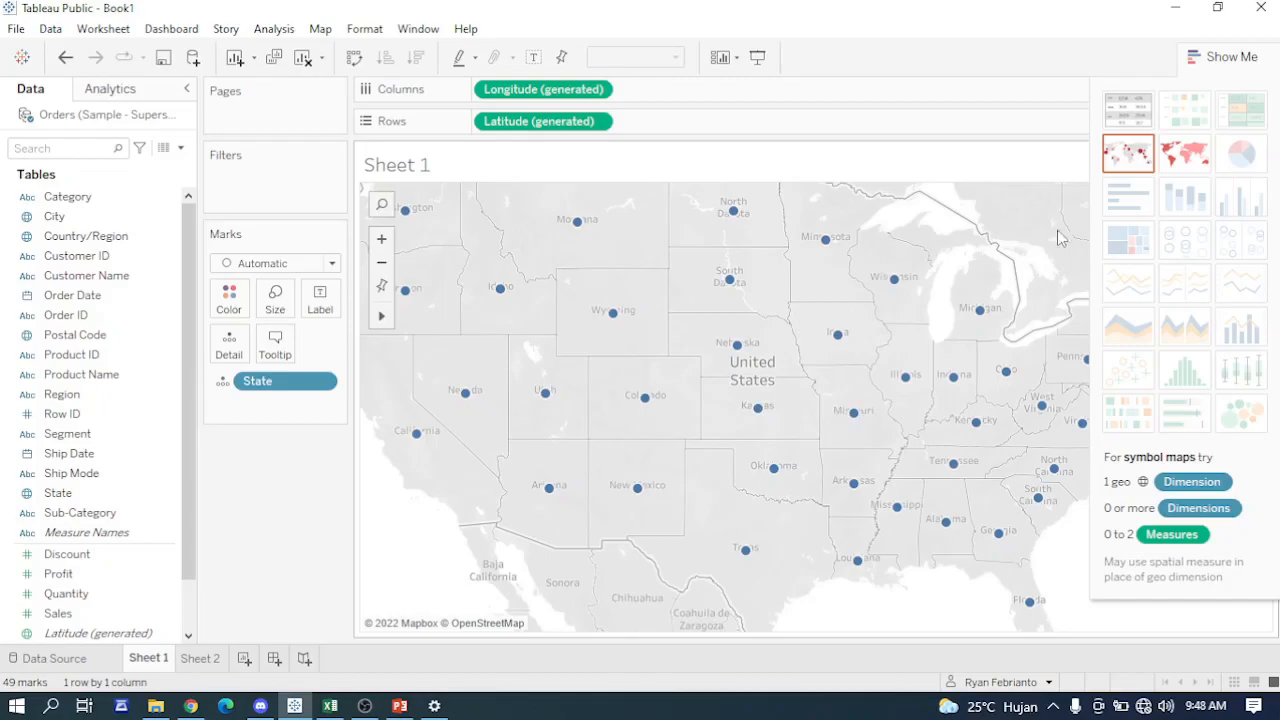
- Change the State map to a filled map and hide the chart type suggestions
click(1185, 170)
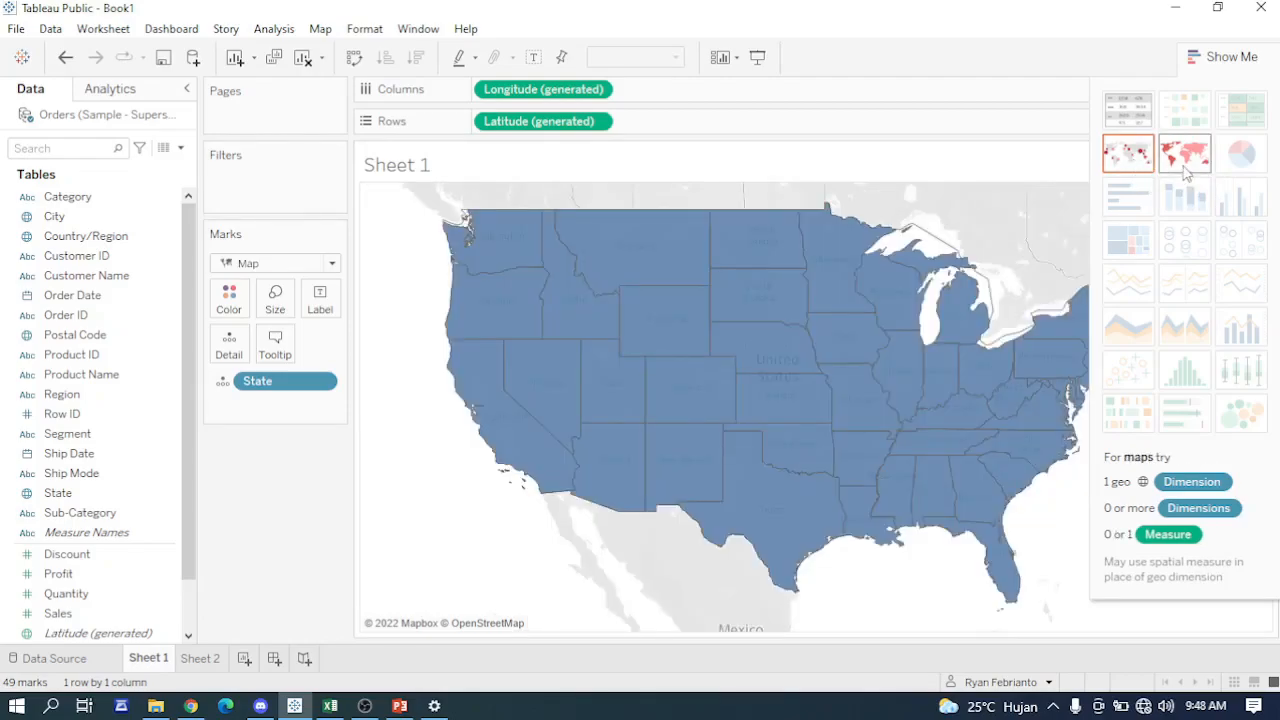
click(1214, 58)
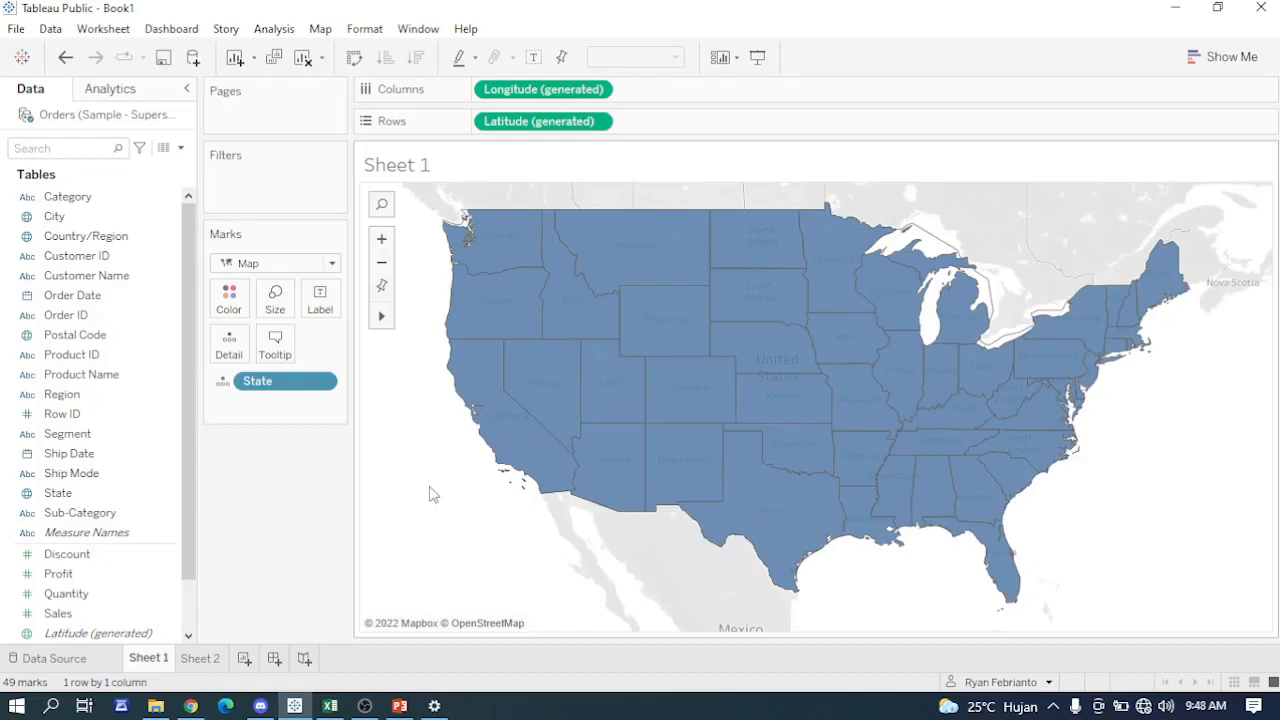
scroll(432, 494, up, 1)
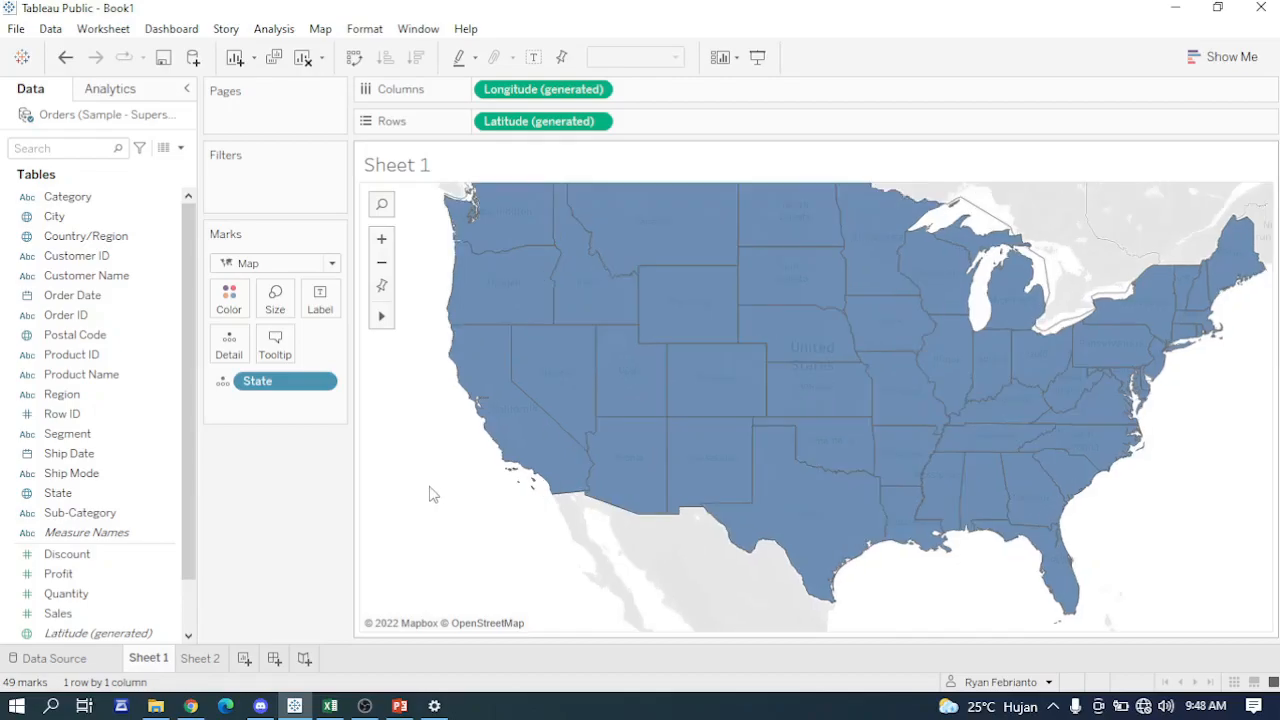
scroll(432, 494, down, 1)
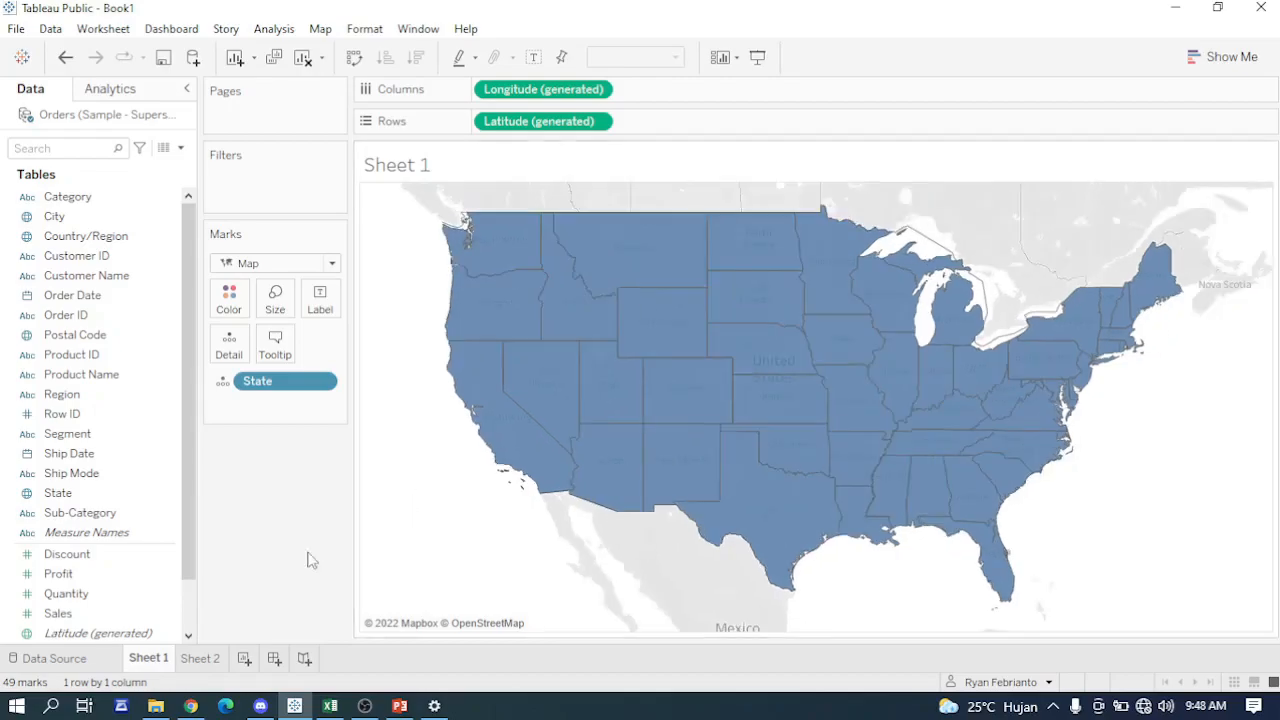
- Label the states on the filled map with Sales and colour them by Profit
drag(68, 622, 318, 297)
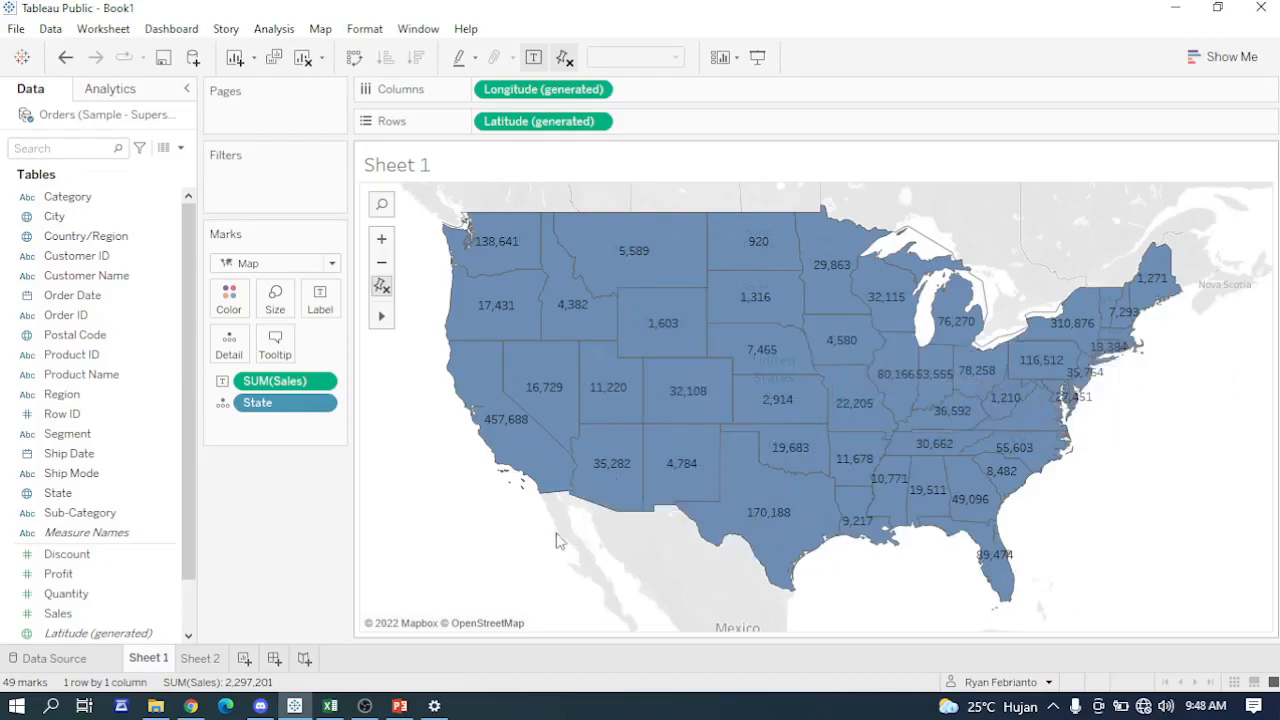
click(120, 573)
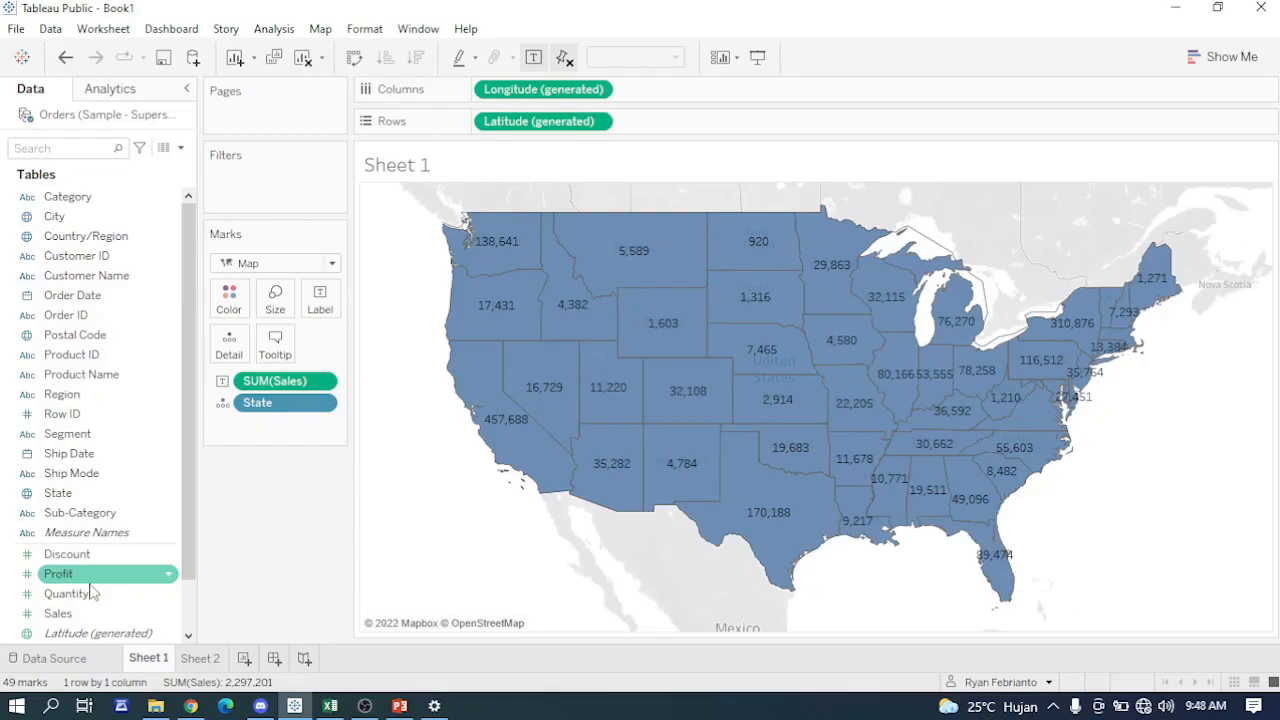
drag(90, 580, 229, 300)
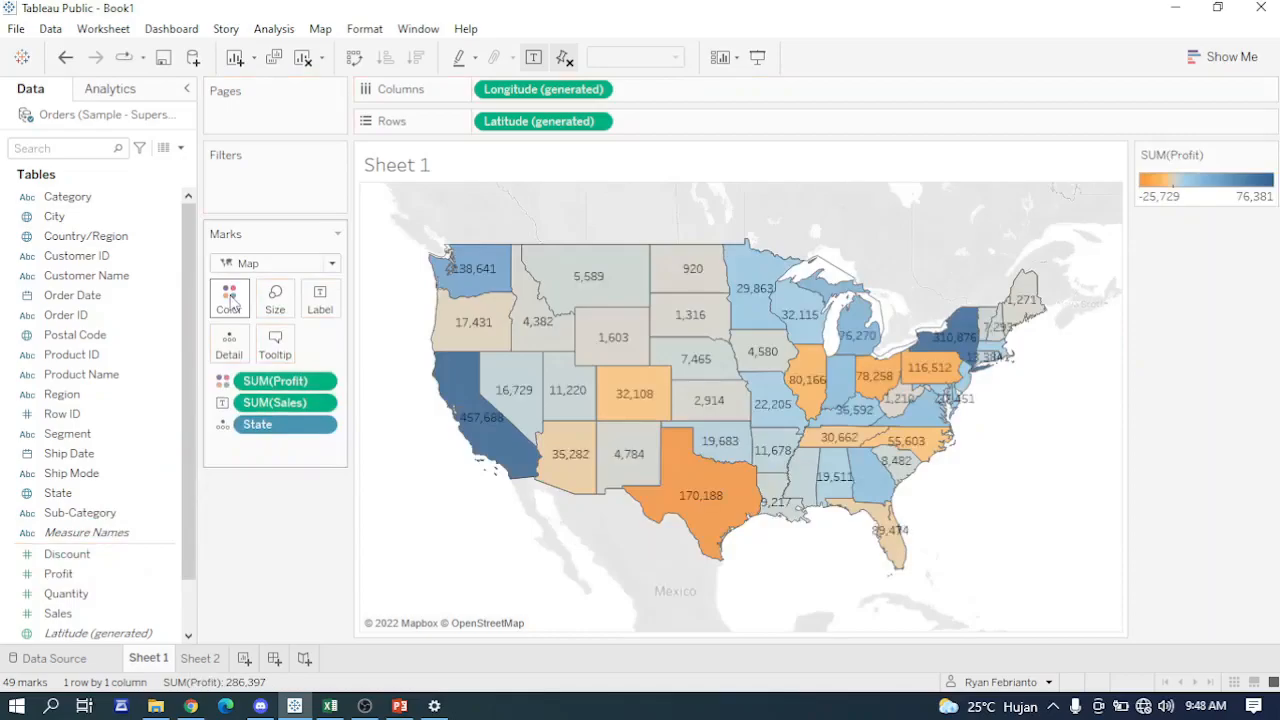
- Inspect the sales and profit details of individual states on the map, including Kansas, Oregon, California and Texas
mouse_move(622, 372)
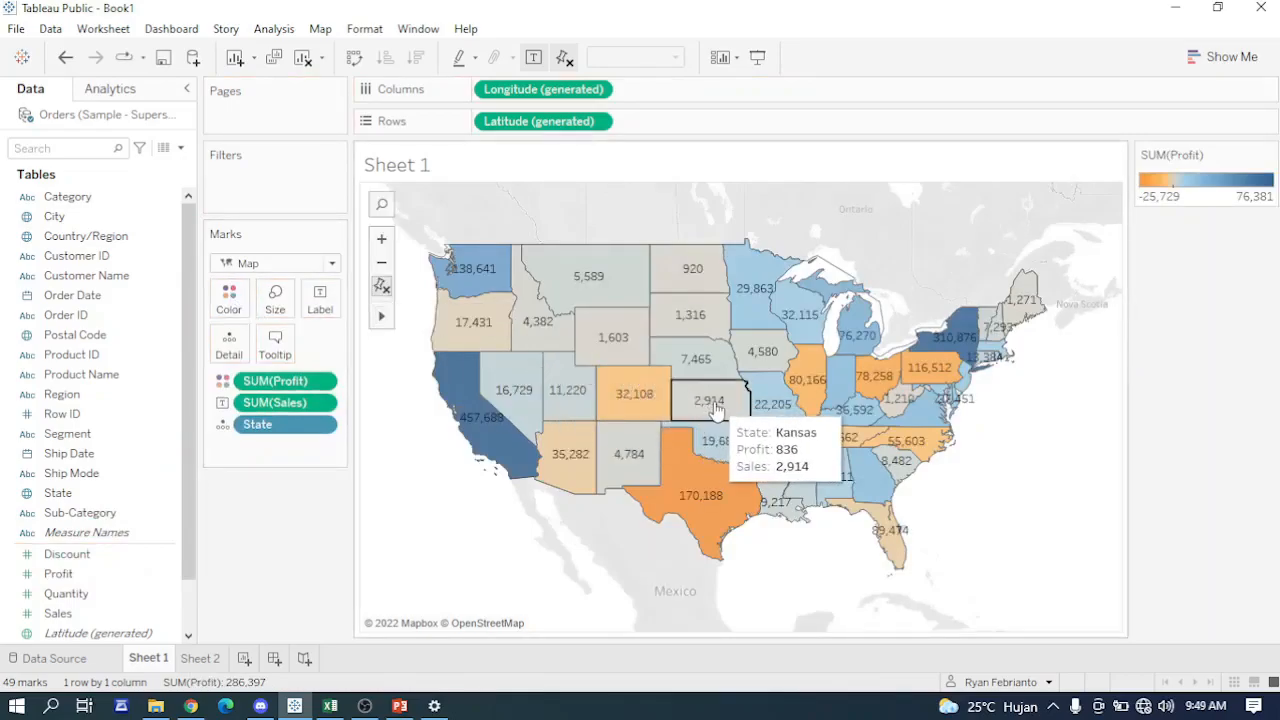
mouse_move(503, 298)
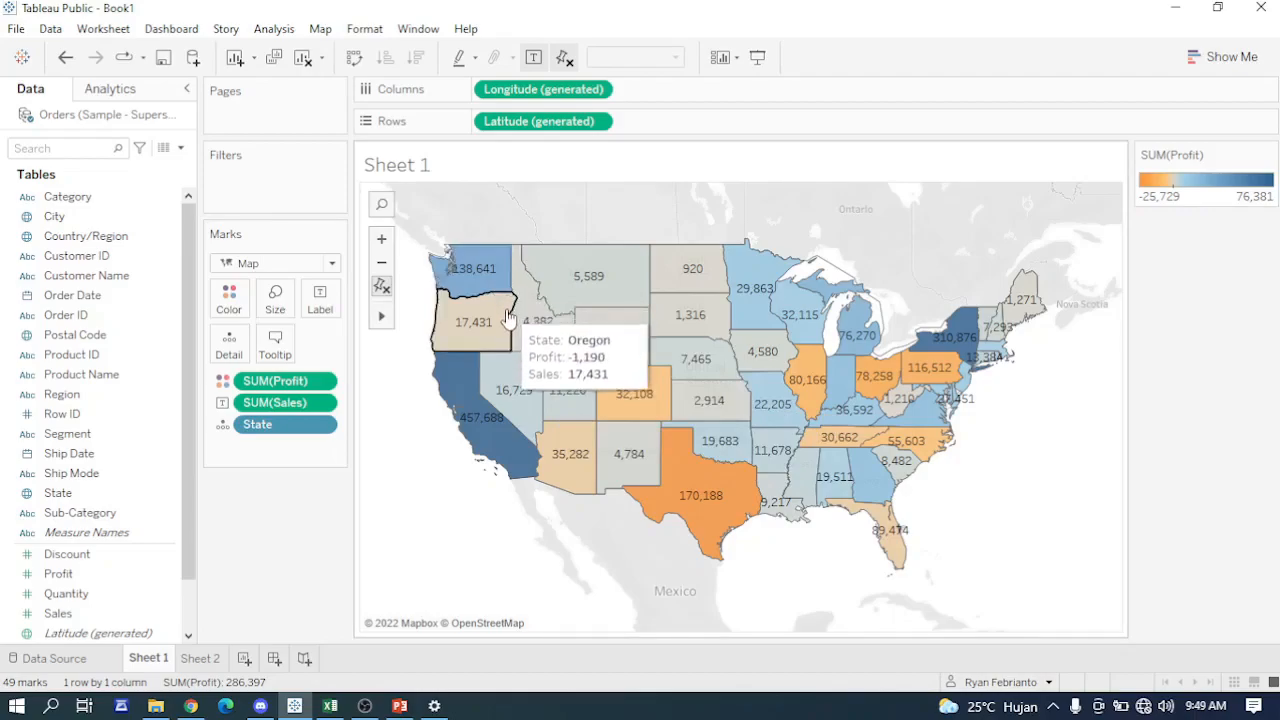
mouse_move(688, 474)
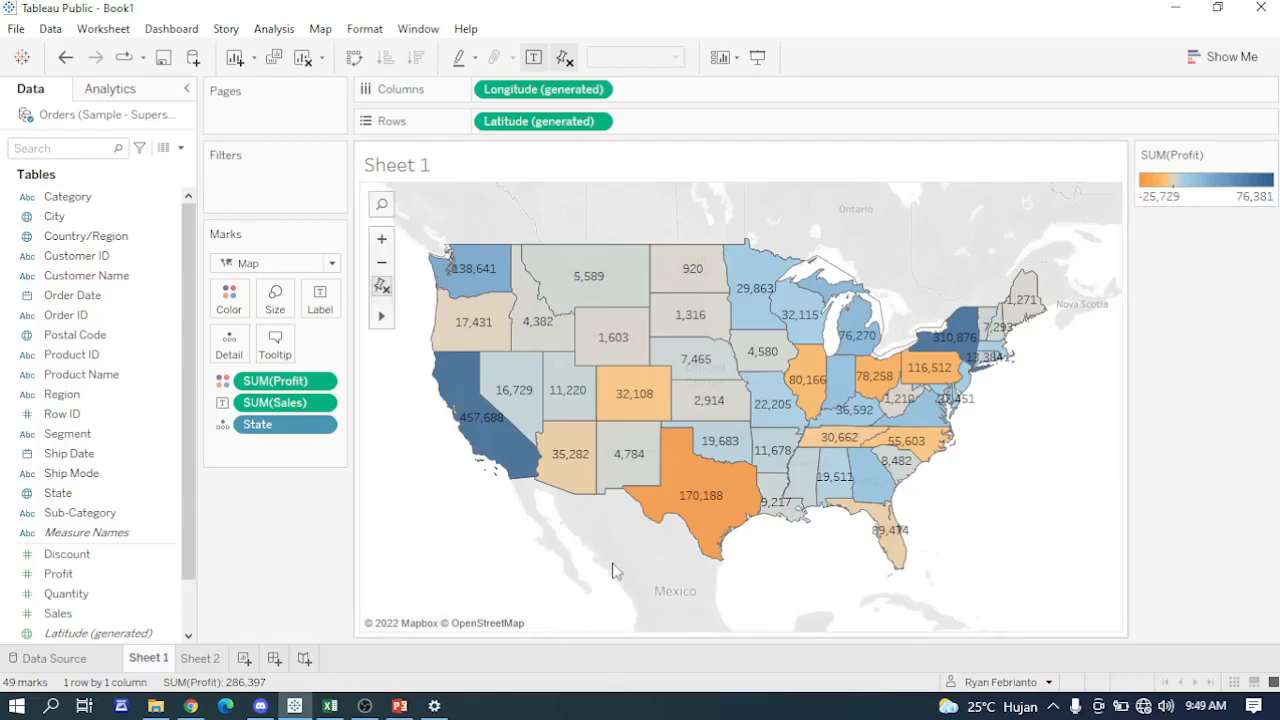
mouse_move(495, 452)
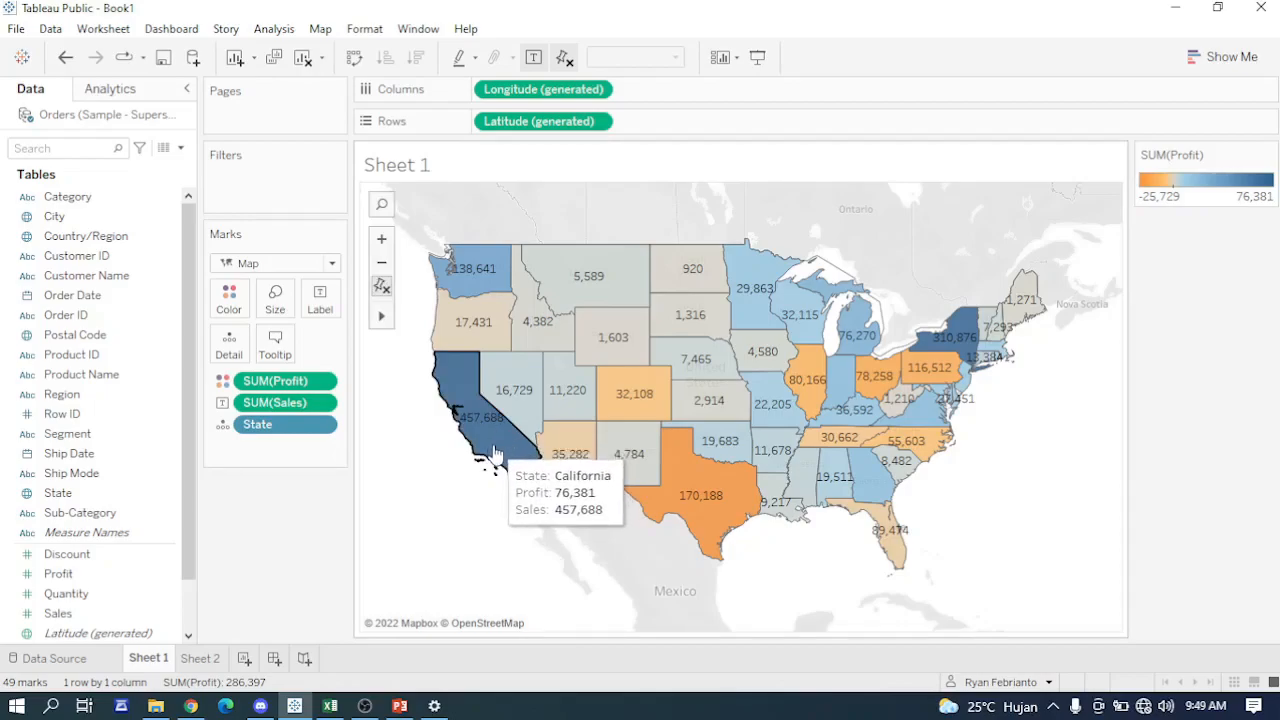
mouse_move(709, 505)
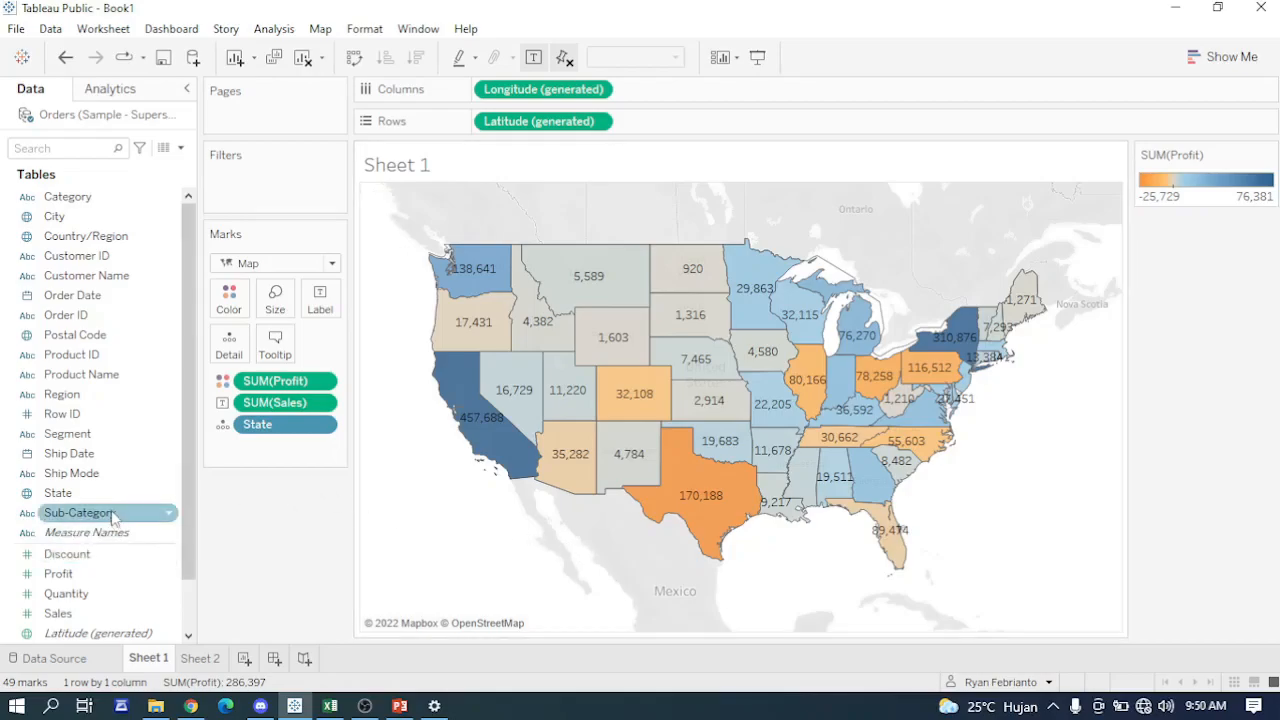
- Add the State names to the map labels and compare sales and profit for states such as Colorado and Texas
drag(108, 500, 330, 298)
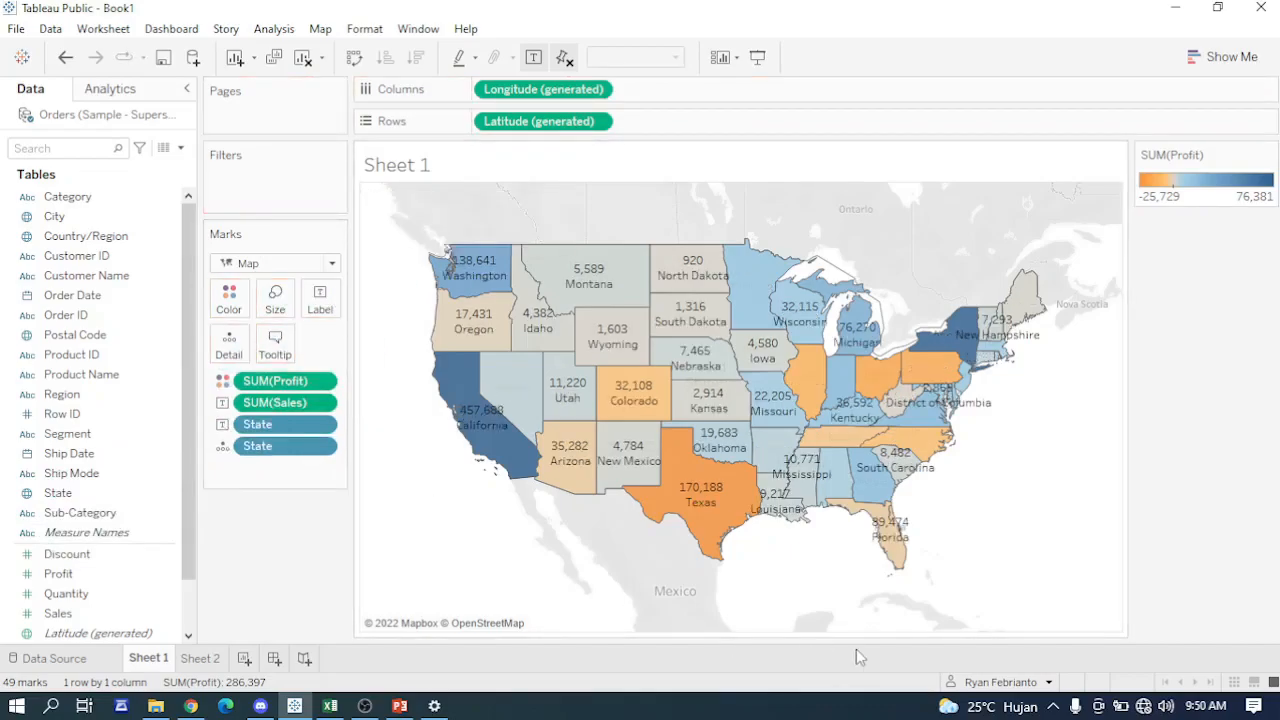
mouse_move(635, 440)
mouse_move(645, 410)
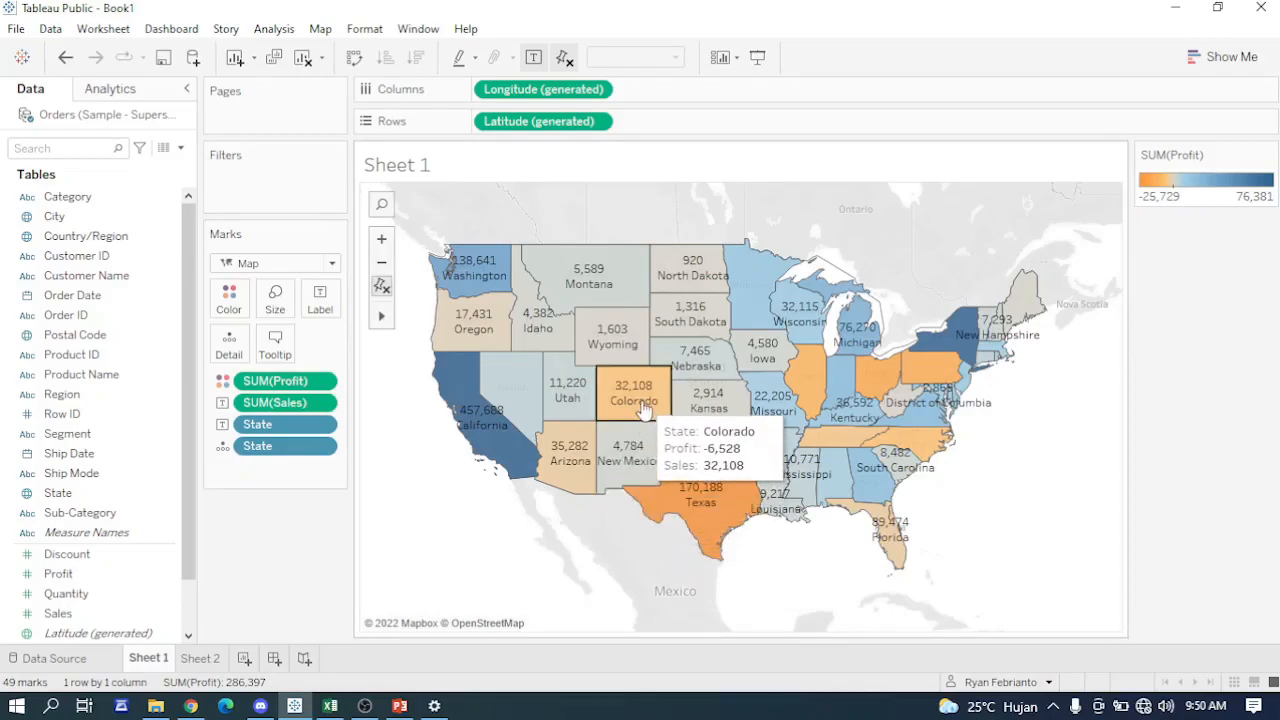
mouse_move(473, 402)
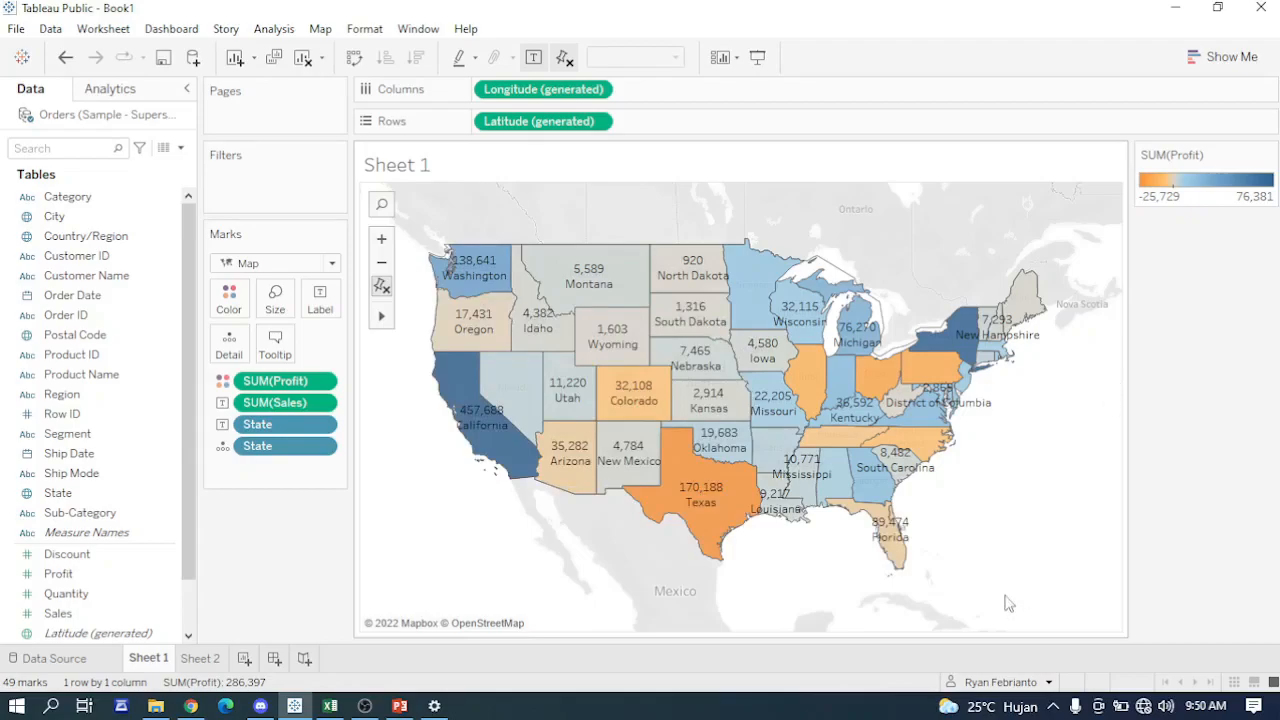
mouse_move(703, 530)
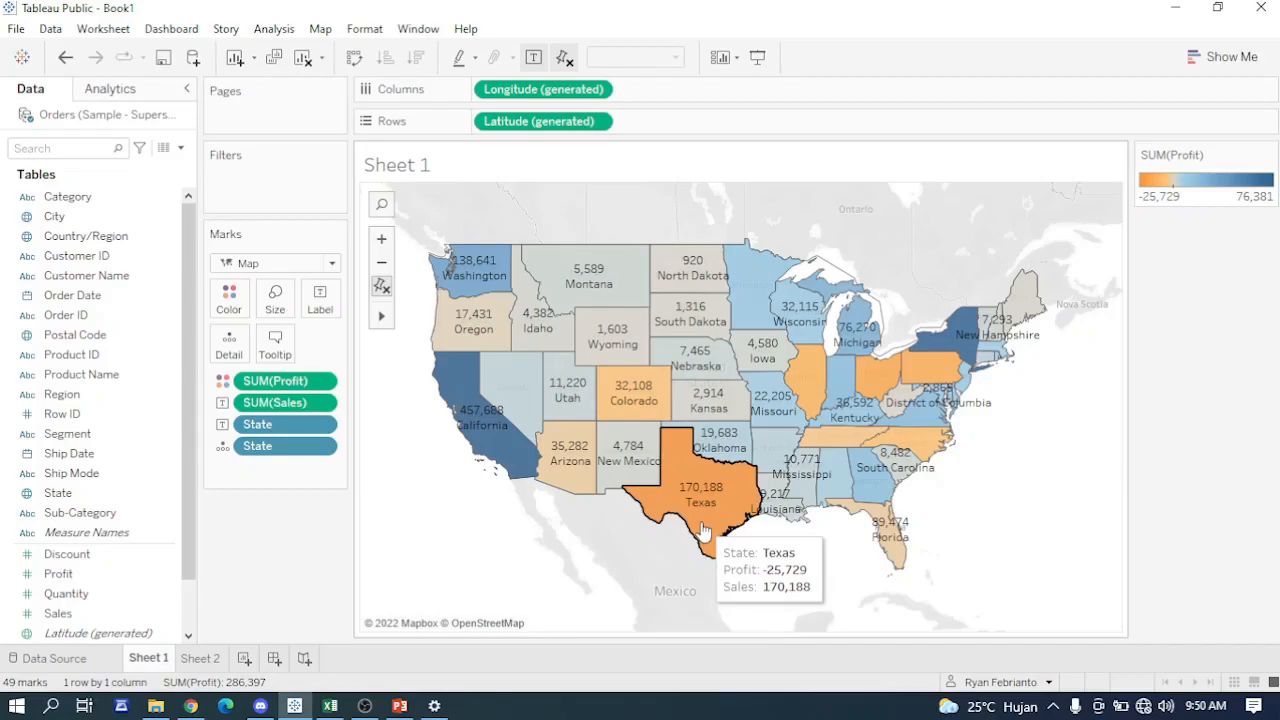
mouse_move(960, 338)
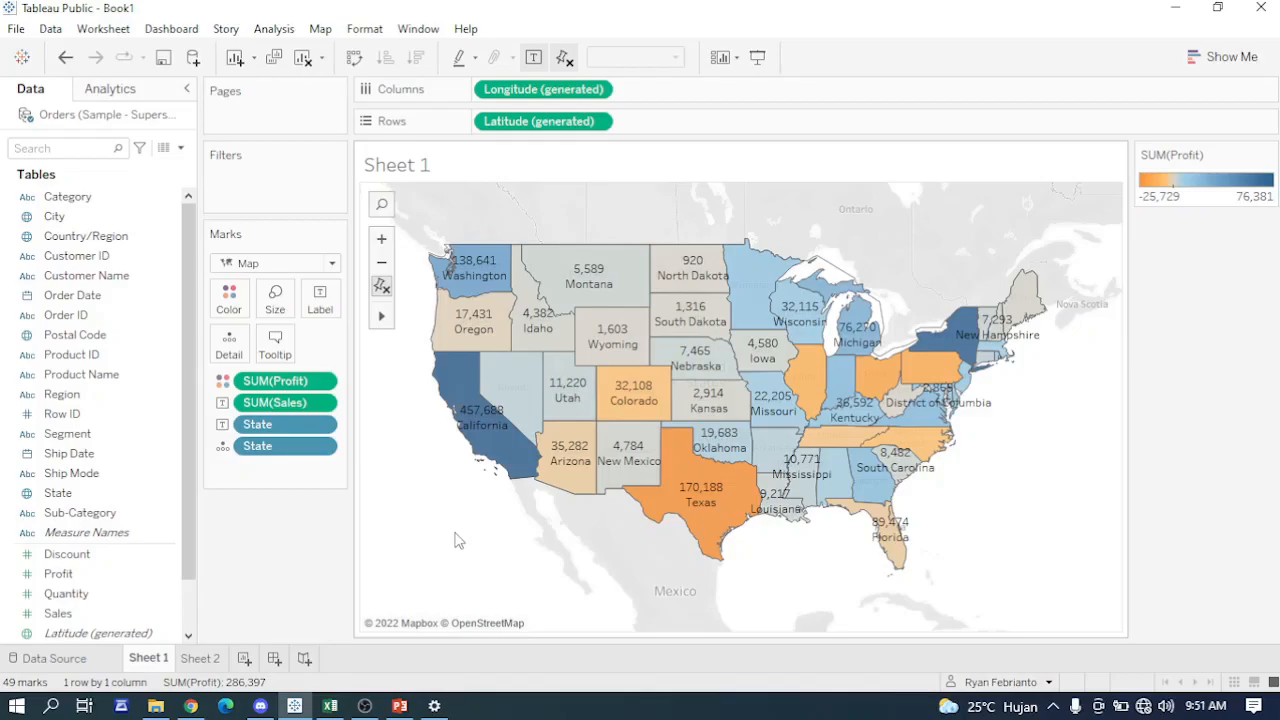
click(365, 706)
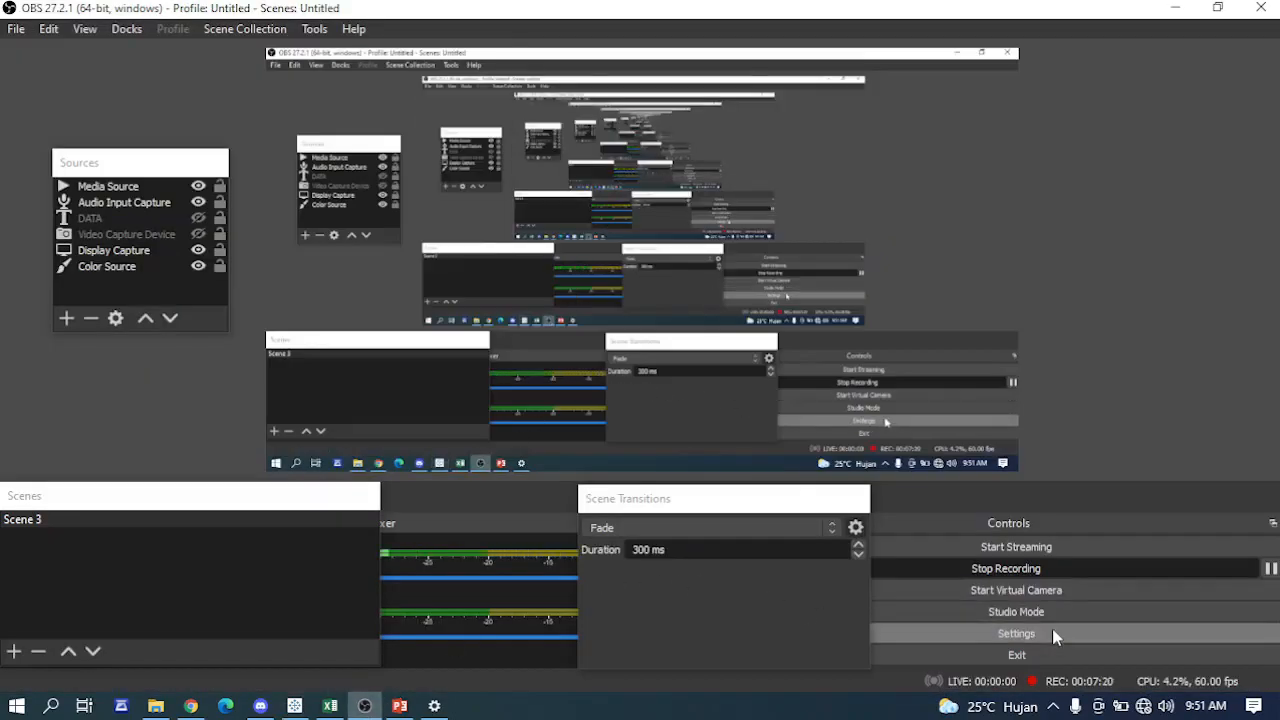